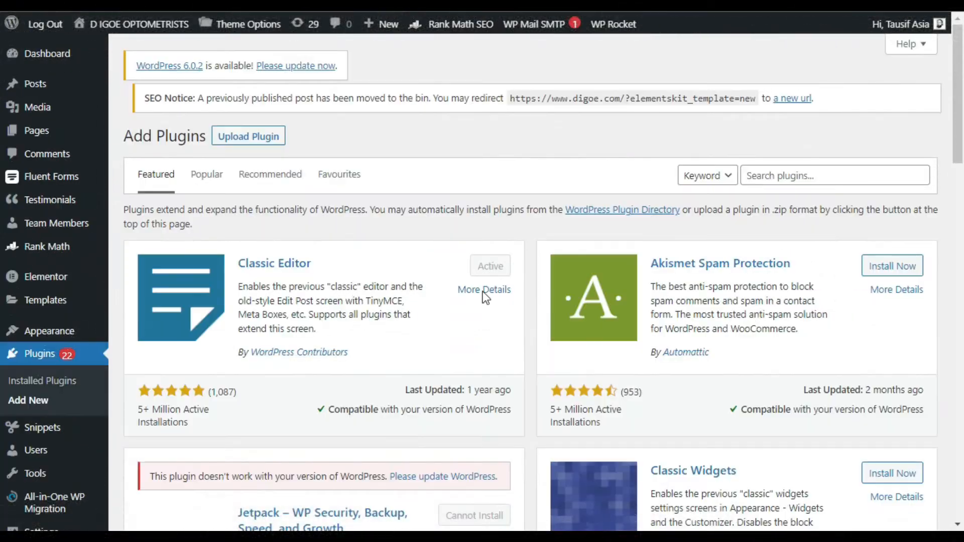
Step: Search the plugin directory for ElementsKit Lite, and install and activate the ElementsKit Elementor addons plugin
left_click(804, 173)
type("ElementsKit Lite")
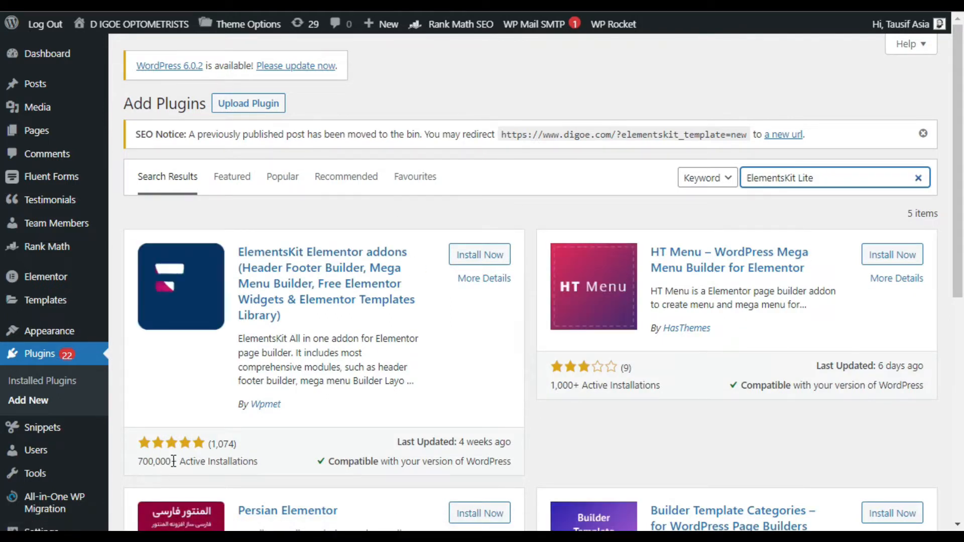
left_click(493, 254)
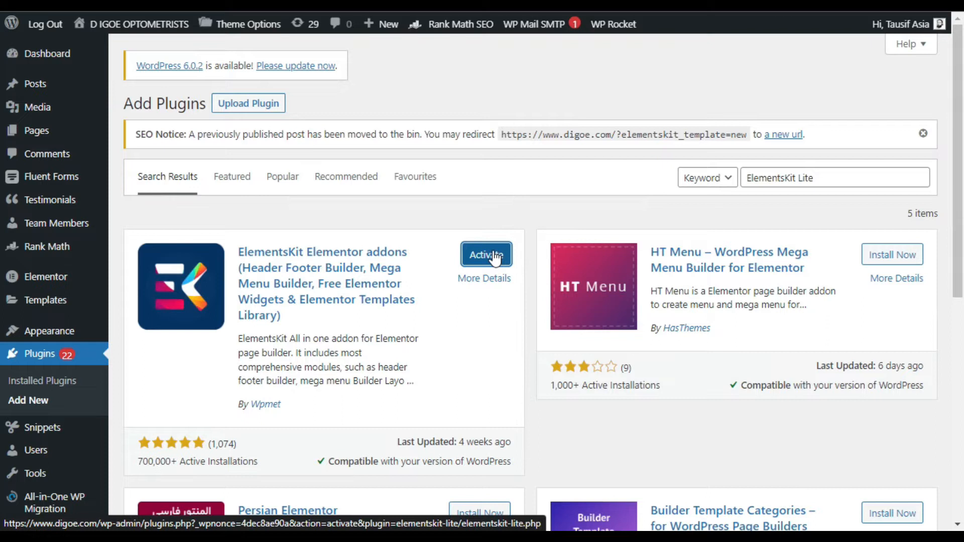
left_click(495, 258)
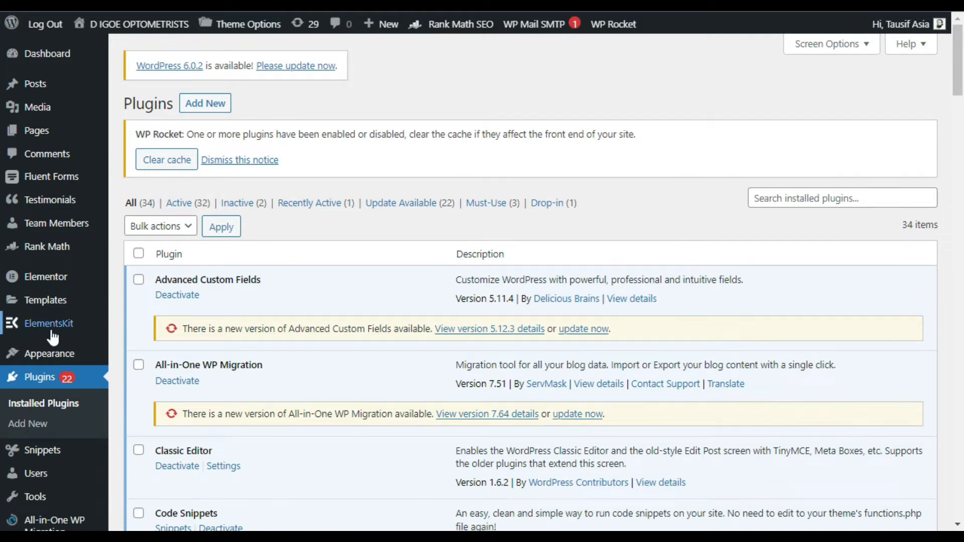
mouse_move(46, 332)
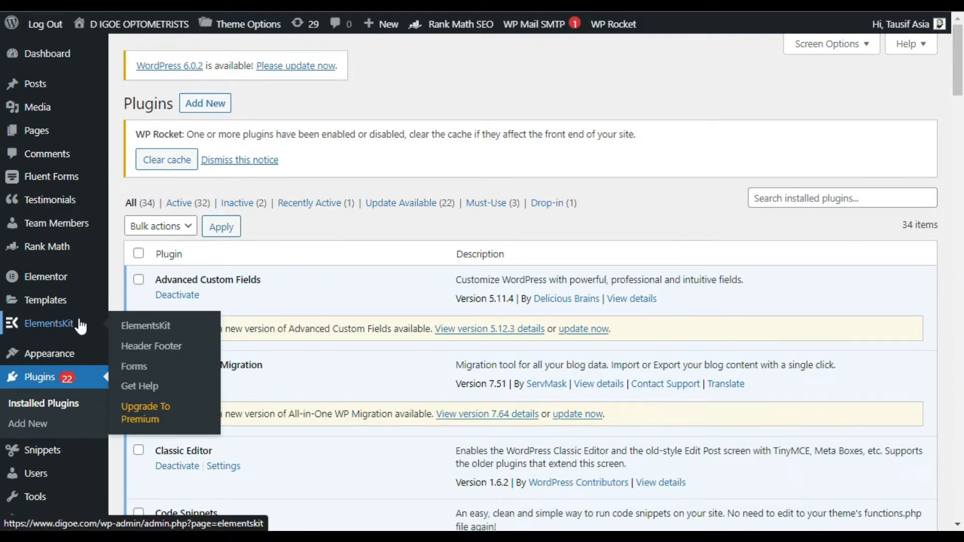
left_click(45, 331)
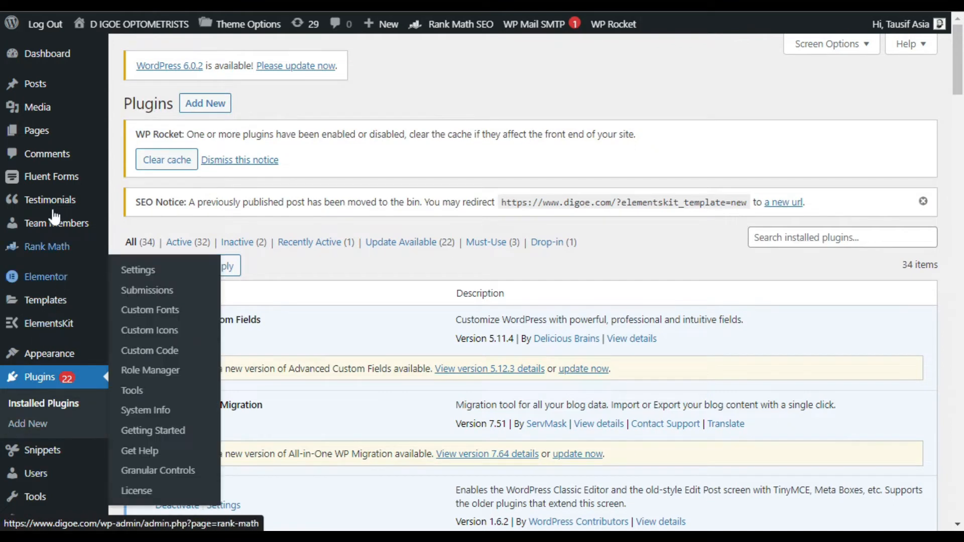
Step: Enable the Nav Kit menu for ElementsKit Megamenu content in the site's menu settings and save the menu
mouse_move(54, 361)
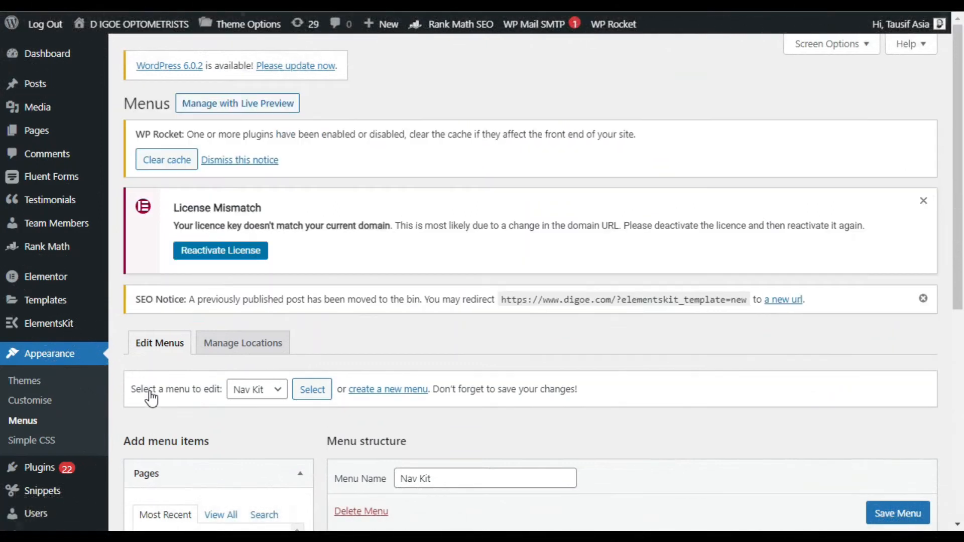
scroll(394, 372, "down", 4)
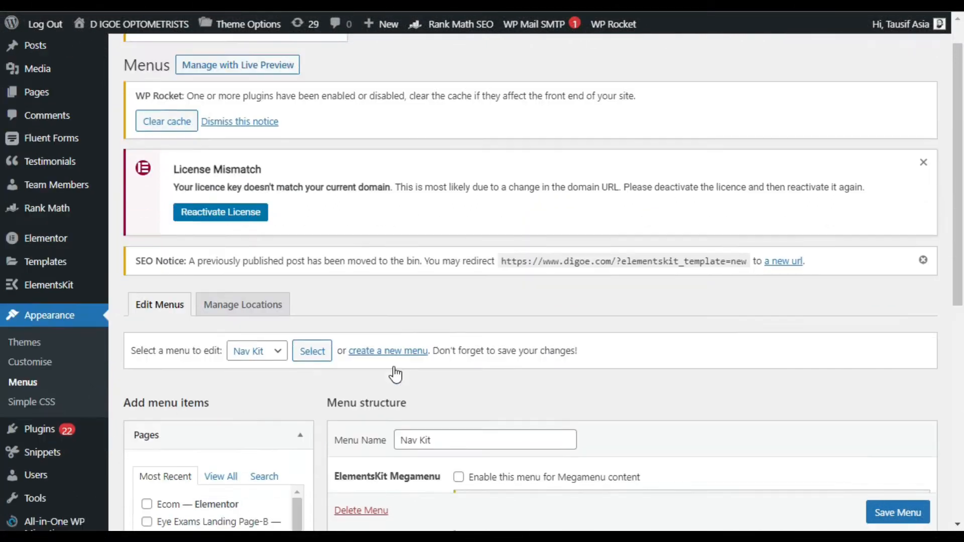
scroll(390, 372, "down", 2)
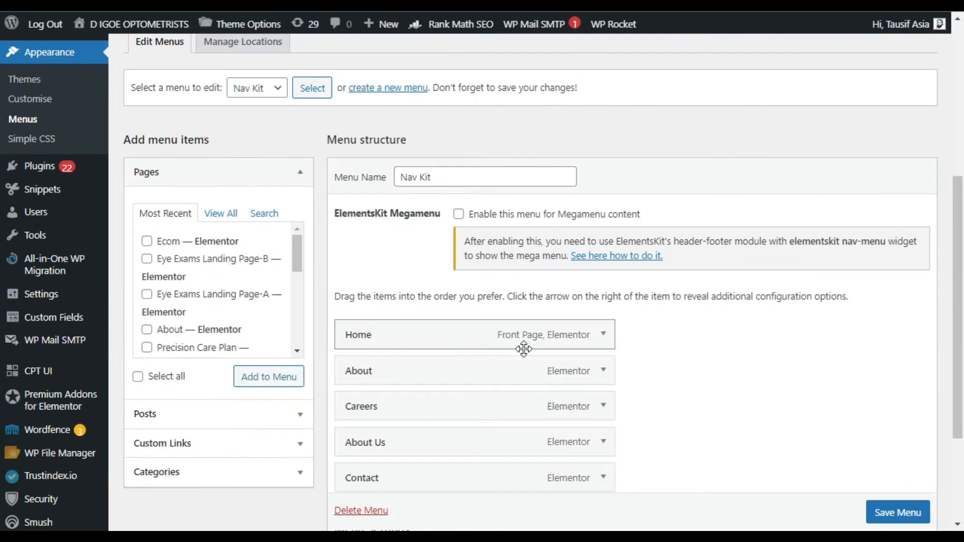
left_click_drag(343, 214, 400, 214)
left_click(459, 214)
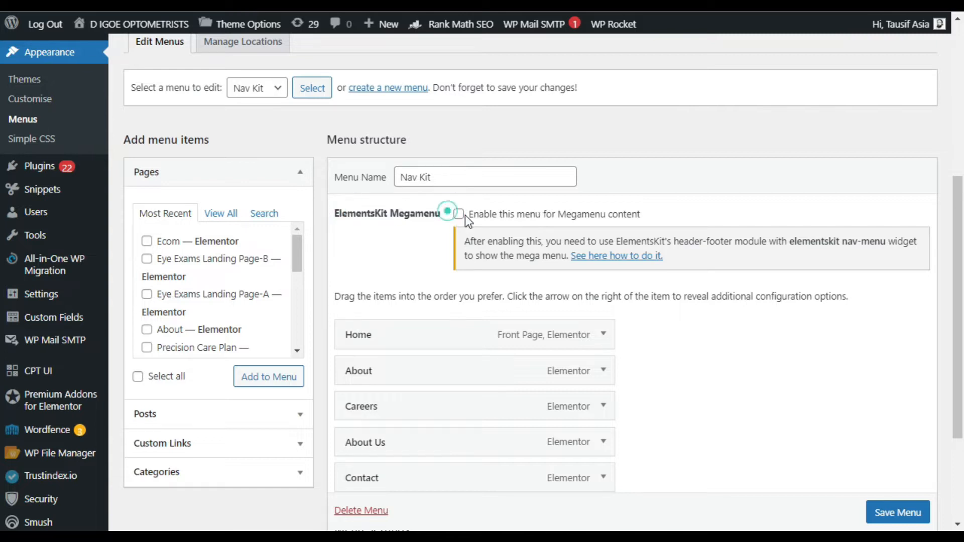
scroll(715, 402, "down", 2)
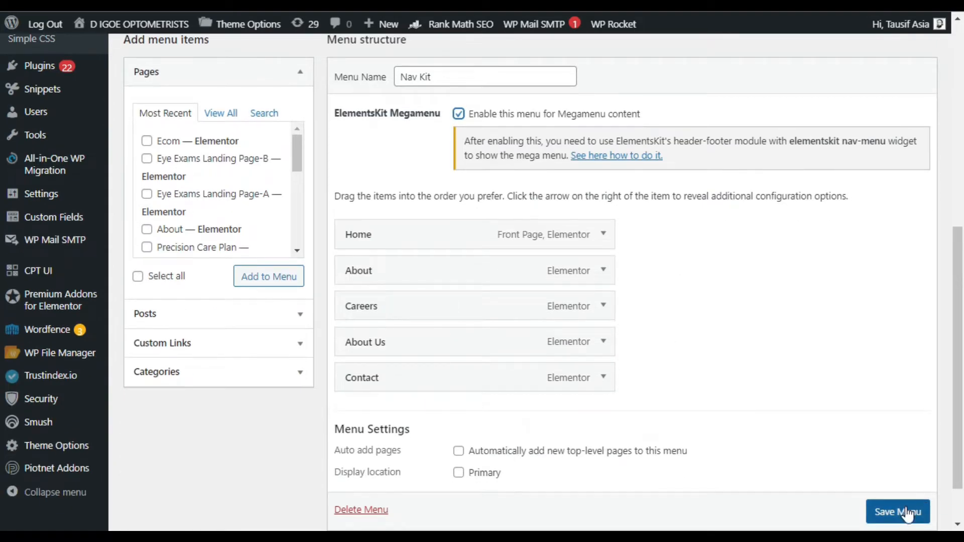
scroll(912, 510, "down", 1)
left_click(892, 469)
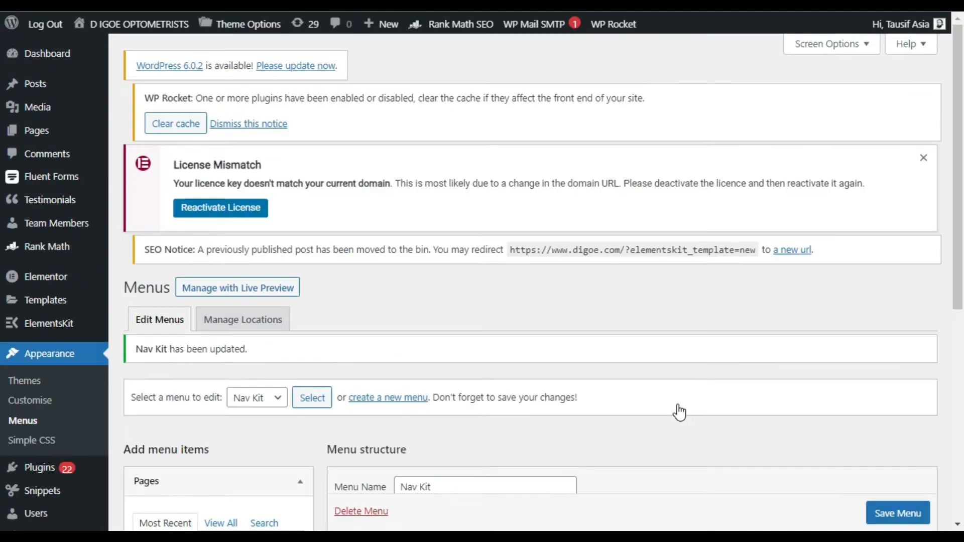
Step: Enable the mega menu for the Home item of the Nav Kit menu and open its megamenu content for editing
scroll(663, 397, "down", 5)
scroll(394, 266, "up", 1)
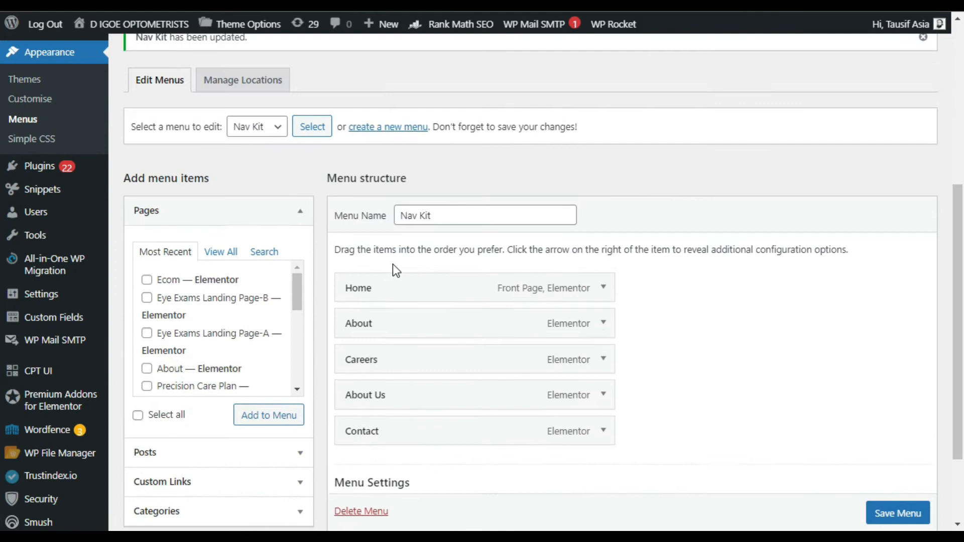
scroll(458, 266, "down", 2)
mouse_move(401, 283)
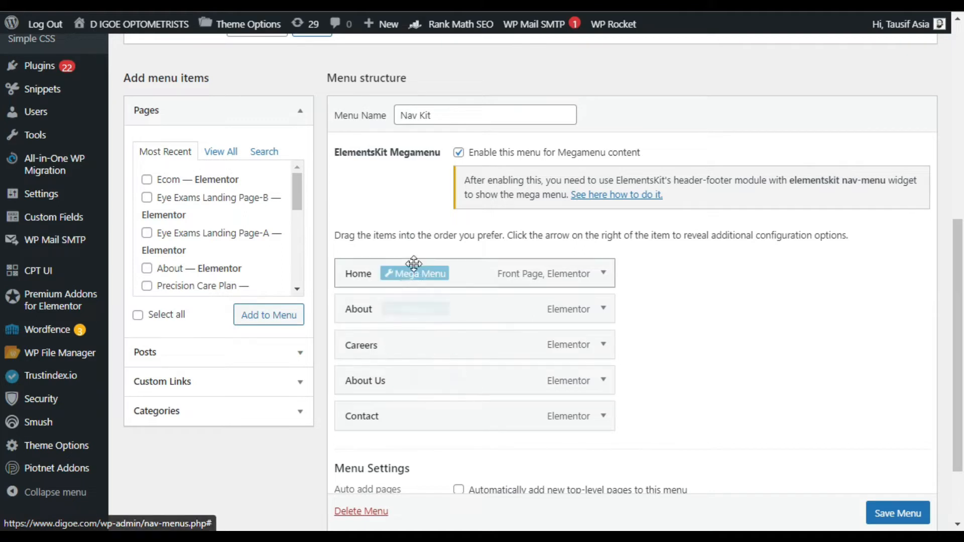
left_click(420, 278)
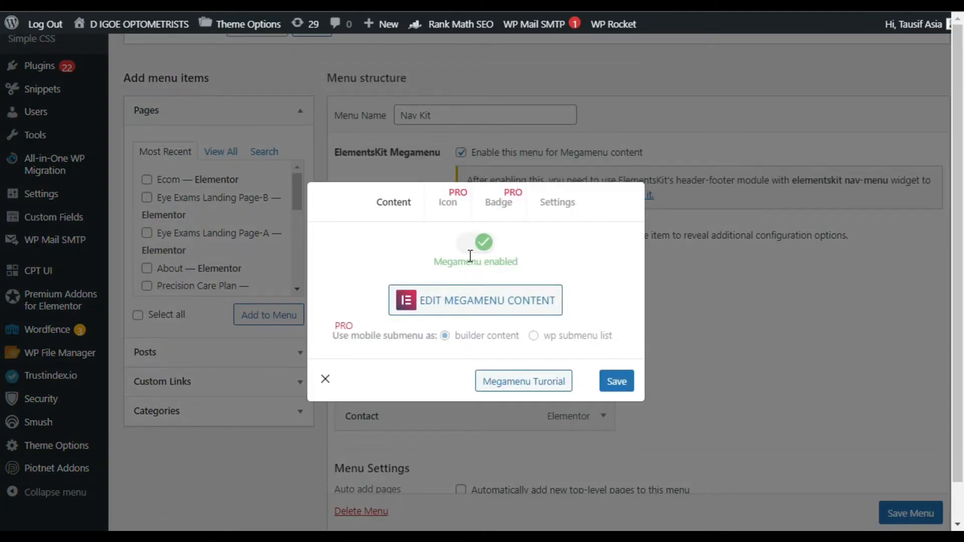
left_click(469, 247)
left_click(470, 247)
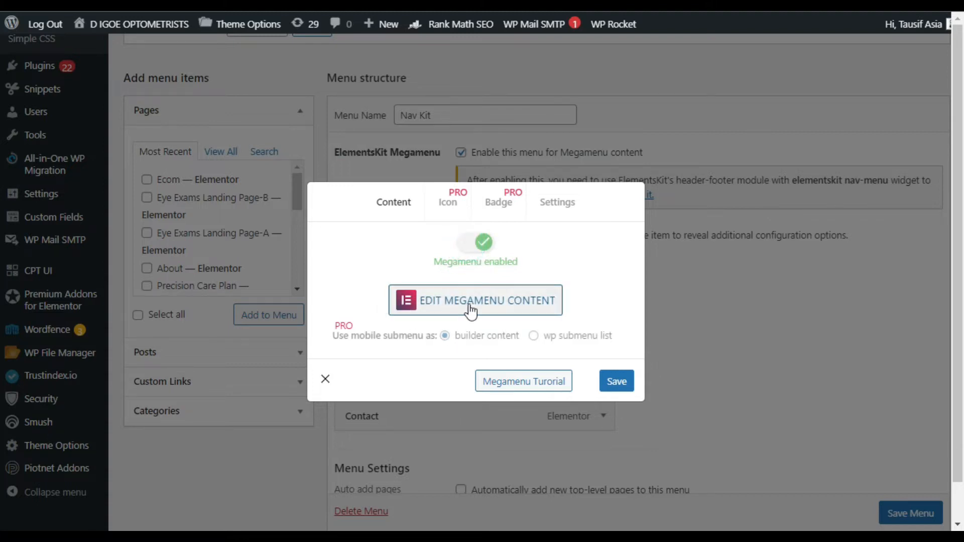
left_click(485, 301)
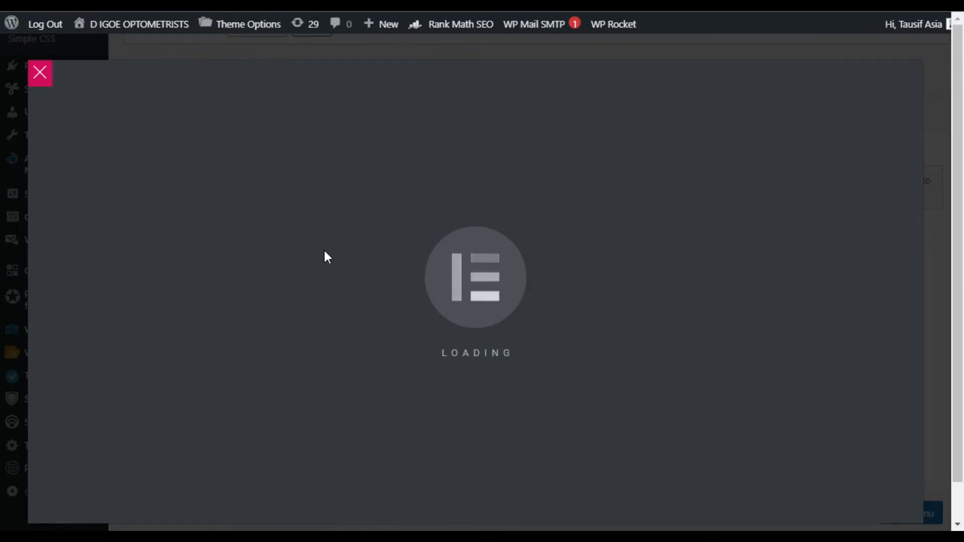
scroll(444, 308, "down", 1)
scroll(451, 306, "up", 1)
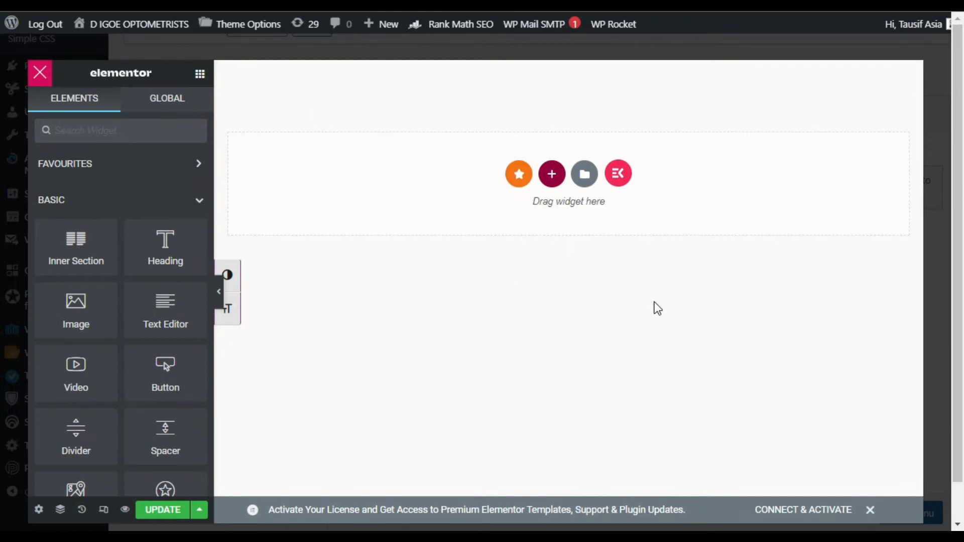
Step: Insert the first template of the Megamenu category, the furniture layout, from the ElementsKit section library
left_click(618, 176)
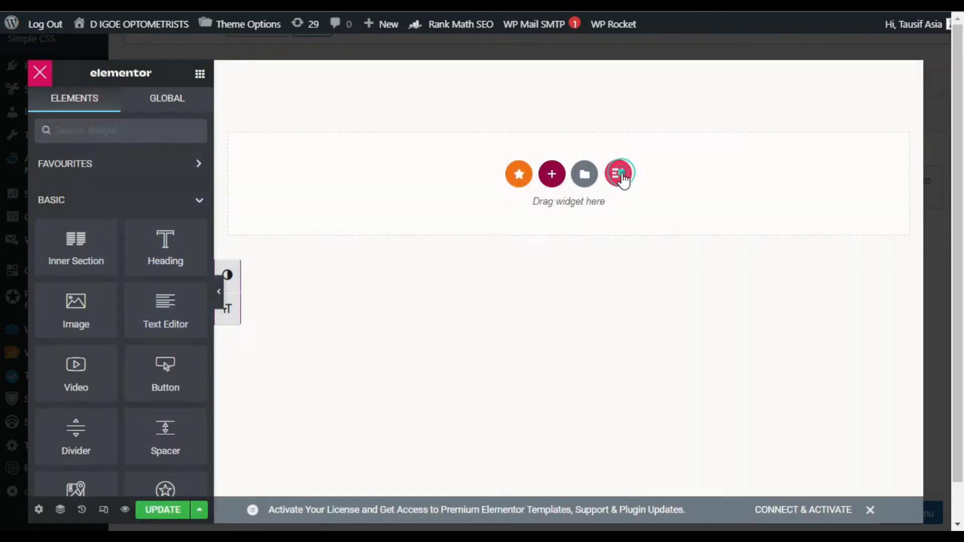
left_click(623, 180)
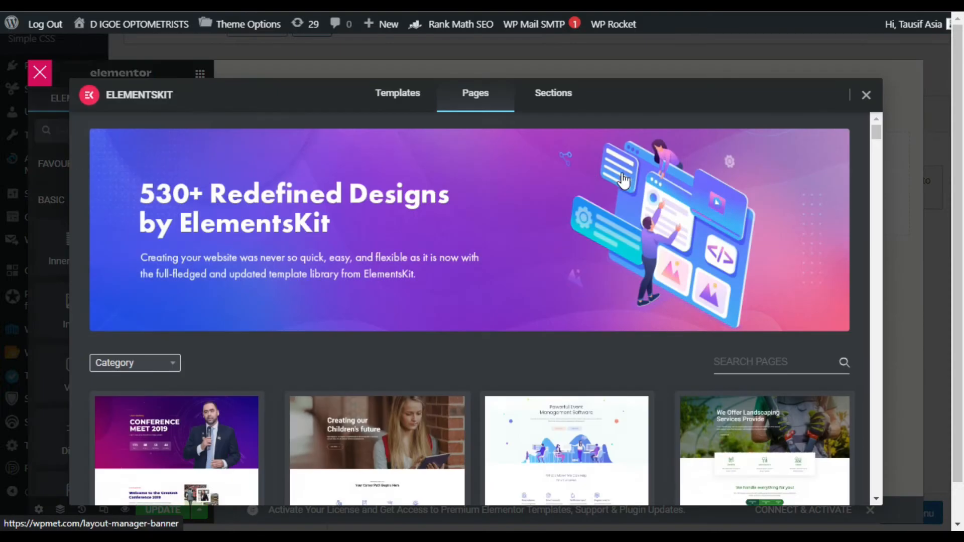
left_click(102, 366)
scroll(161, 254, "down", 4)
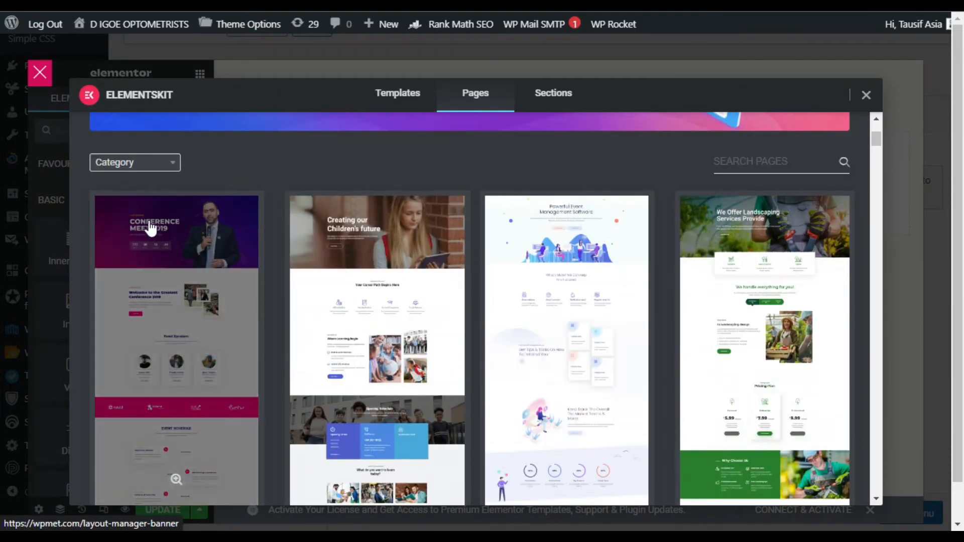
left_click(135, 163)
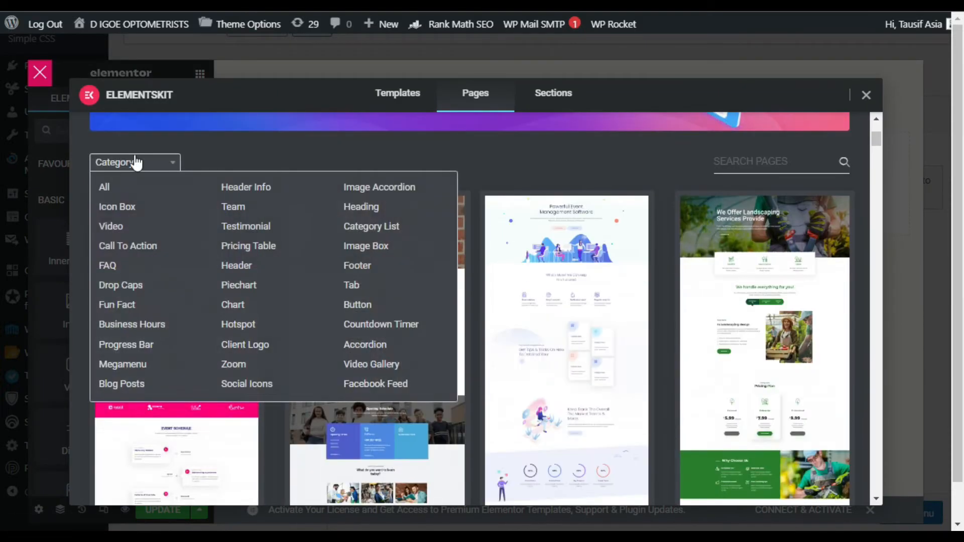
left_click(123, 365)
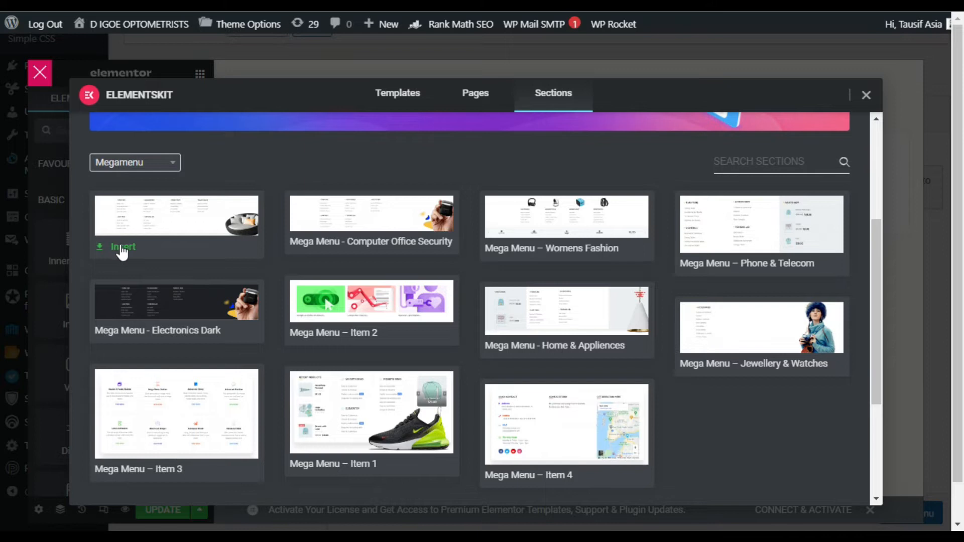
left_click(122, 249)
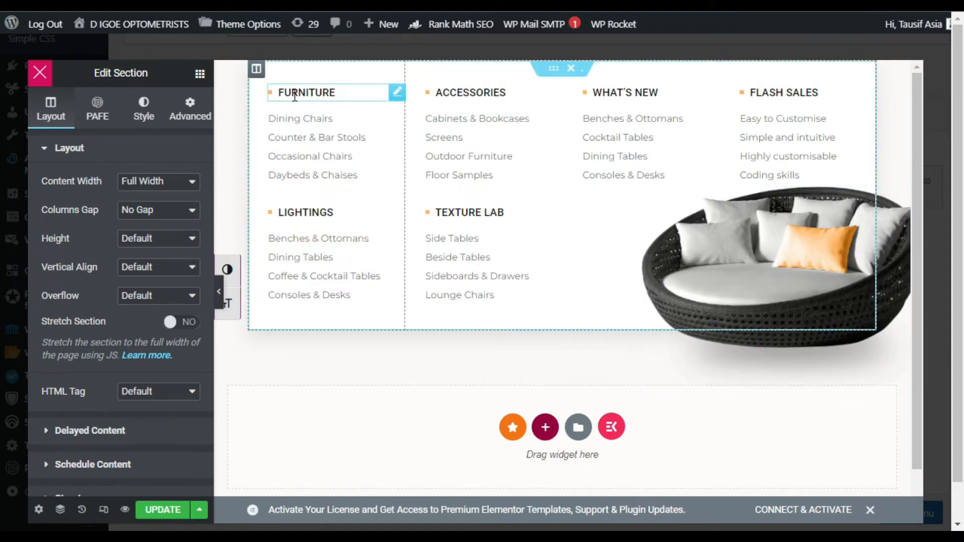
Step: Replace the sofa image with the picture of the mechanic at a brake disc from the media library and set its size to Medium
left_click_drag(346, 89, 824, 348)
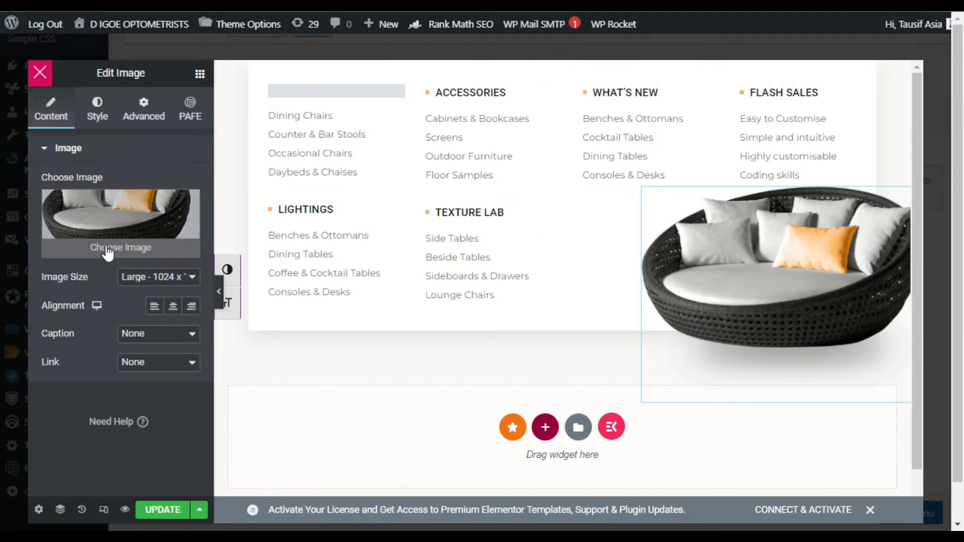
left_click(108, 249)
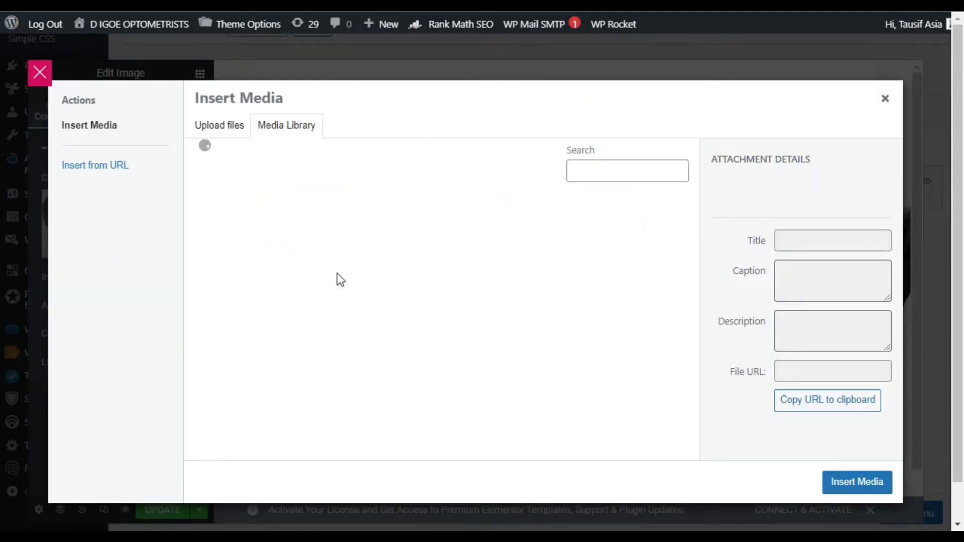
scroll(337, 284, "down", 9)
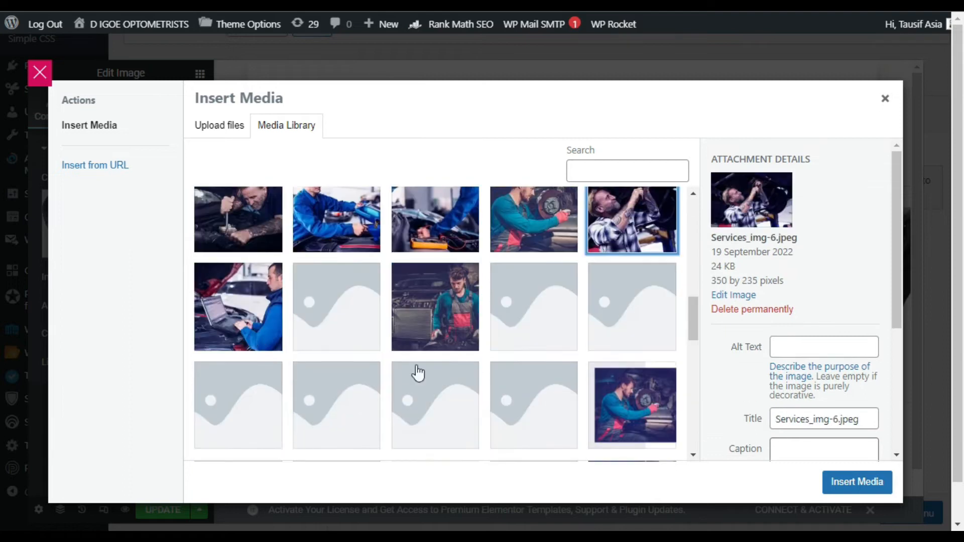
left_click(599, 398)
left_click(855, 475)
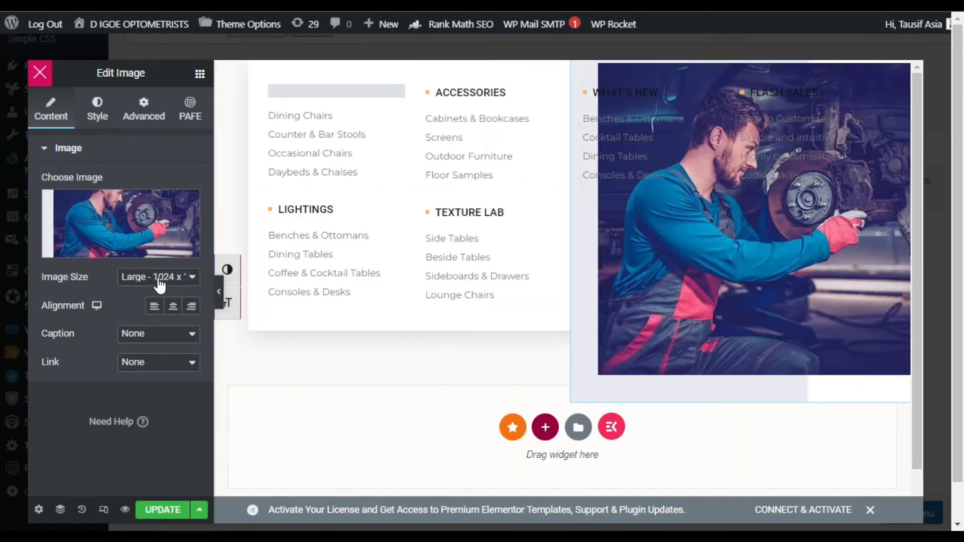
left_click(158, 278)
left_click(159, 307)
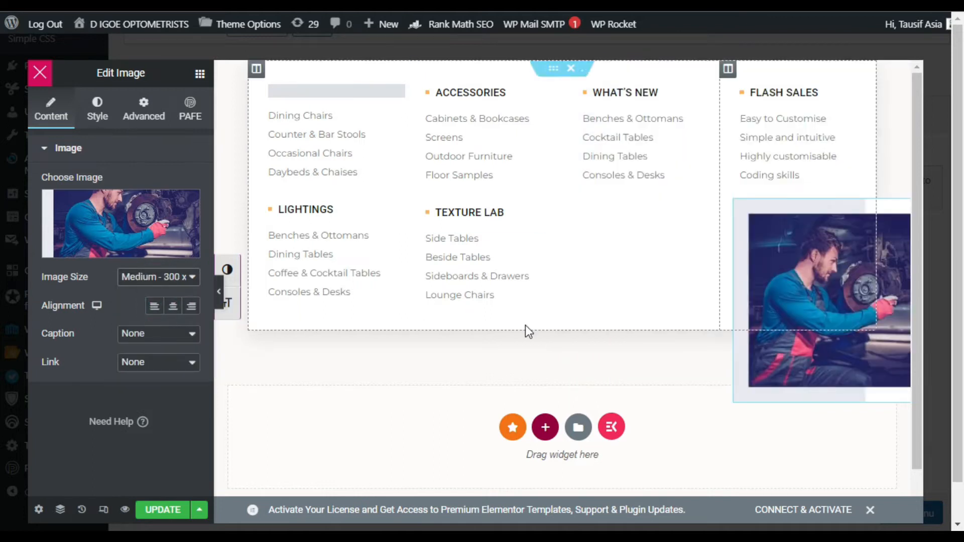
Step: Reposition the mechanic image by setting its horizontal offset to about -29.5 px and adjusting its vertical offset
left_click(143, 106)
scroll(140, 112, "down", 1)
left_click(101, 107)
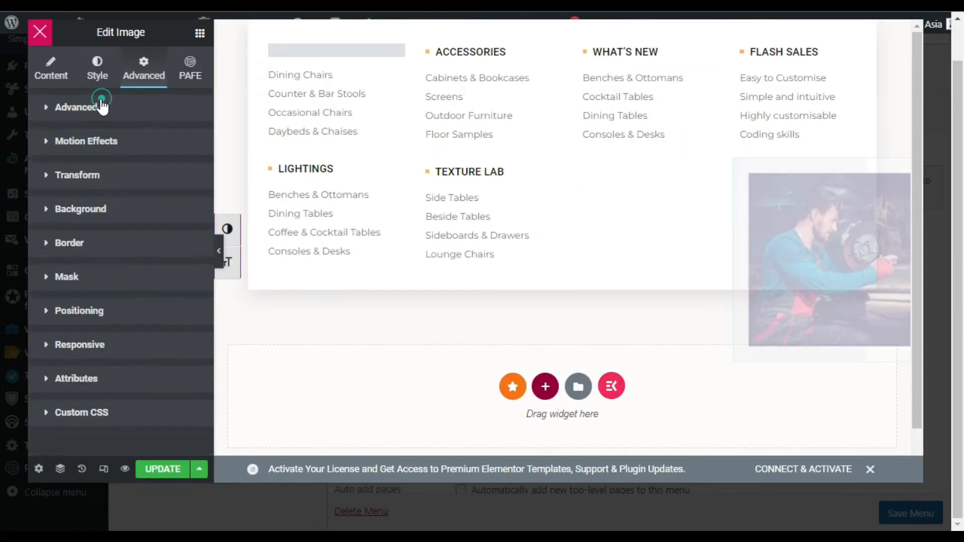
left_click(97, 71)
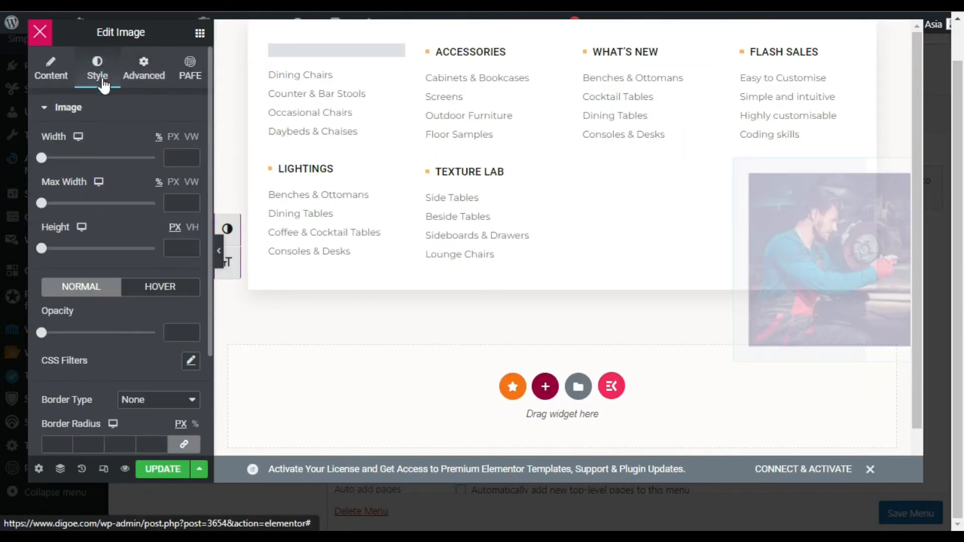
left_click(138, 81)
scroll(103, 282, "down", 3)
left_click(102, 360)
scroll(152, 356, "down", 4)
left_click_drag(94, 281, 97, 280)
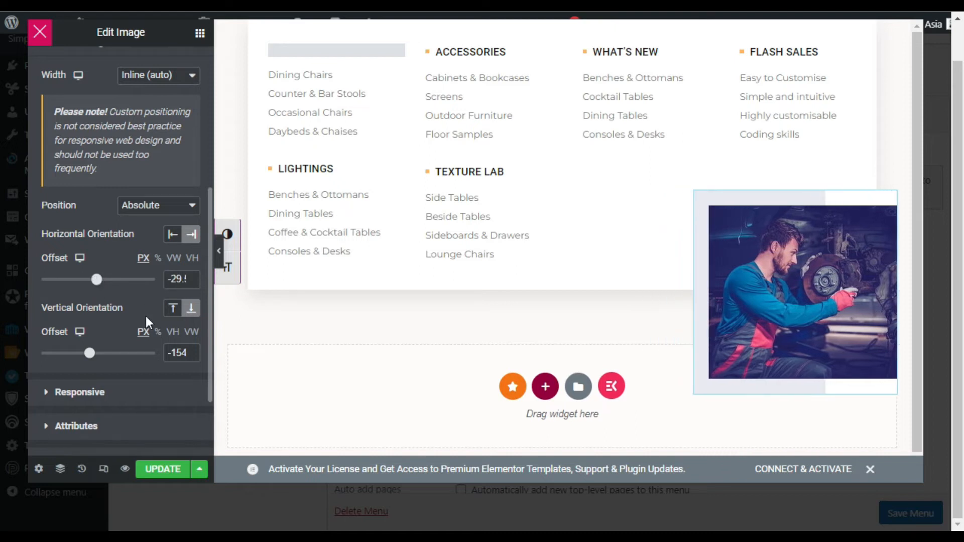
left_click_drag(92, 358, 94, 360)
Step: Change the subtitle text of the FURNITURE heading in the mega menu template to CAR REPAIR
left_click(394, 89)
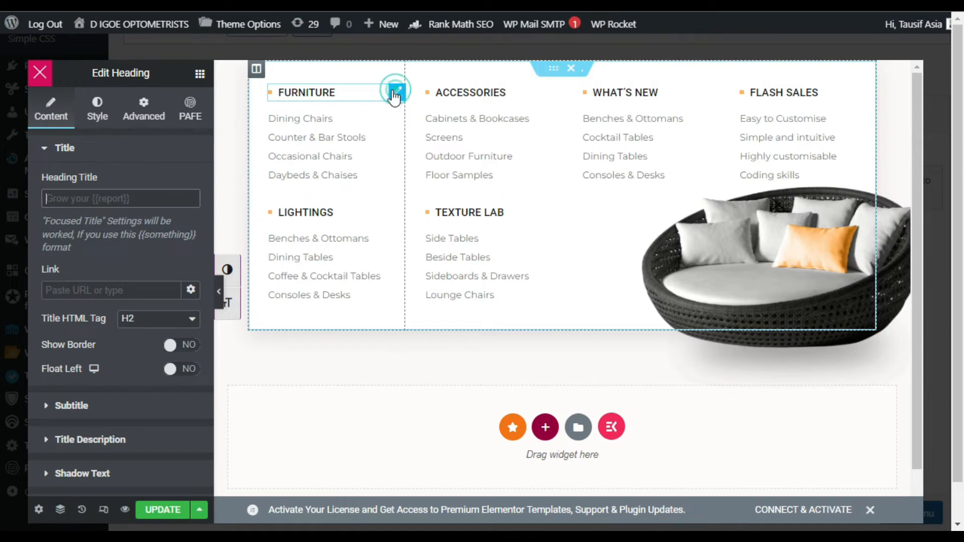
left_click(79, 199)
scroll(69, 327, "down", 1)
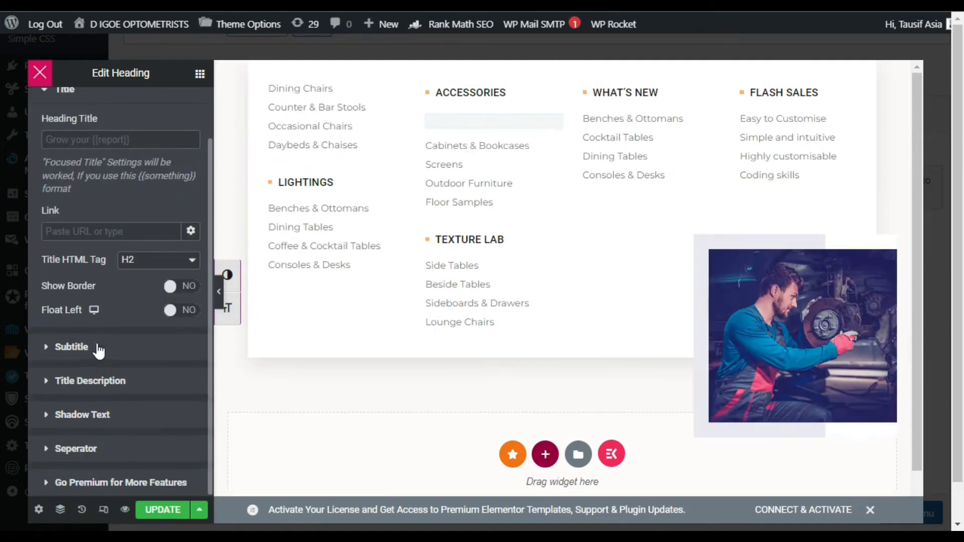
left_click(71, 347)
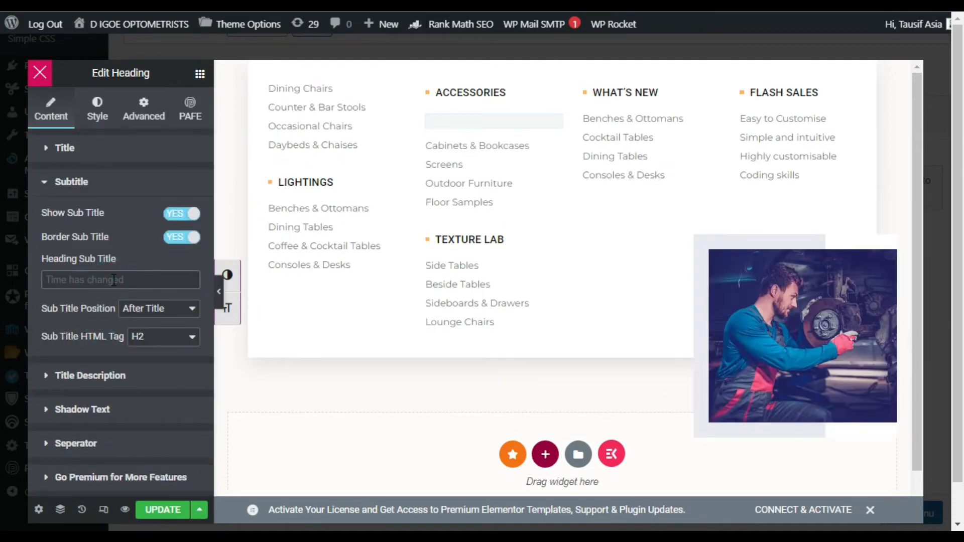
type("C")
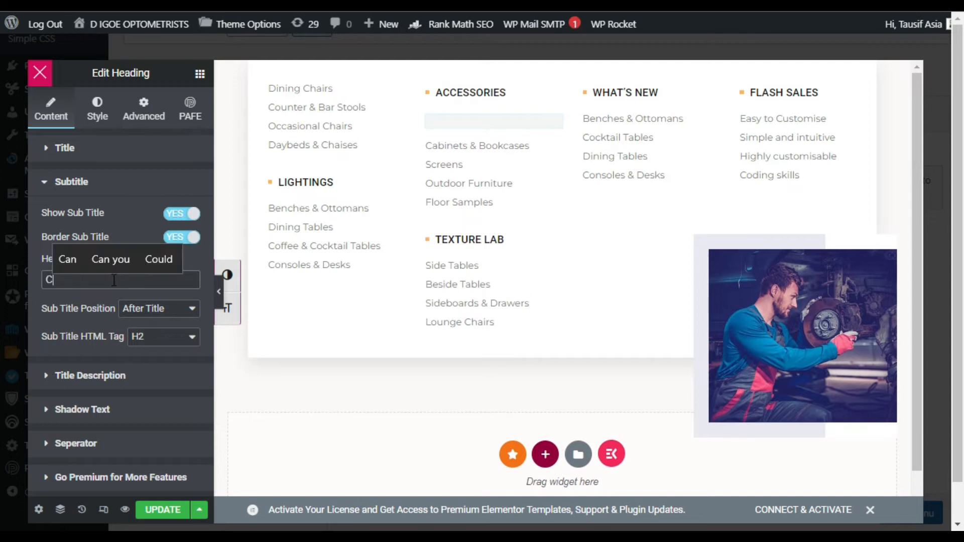
type("AR REPAIR")
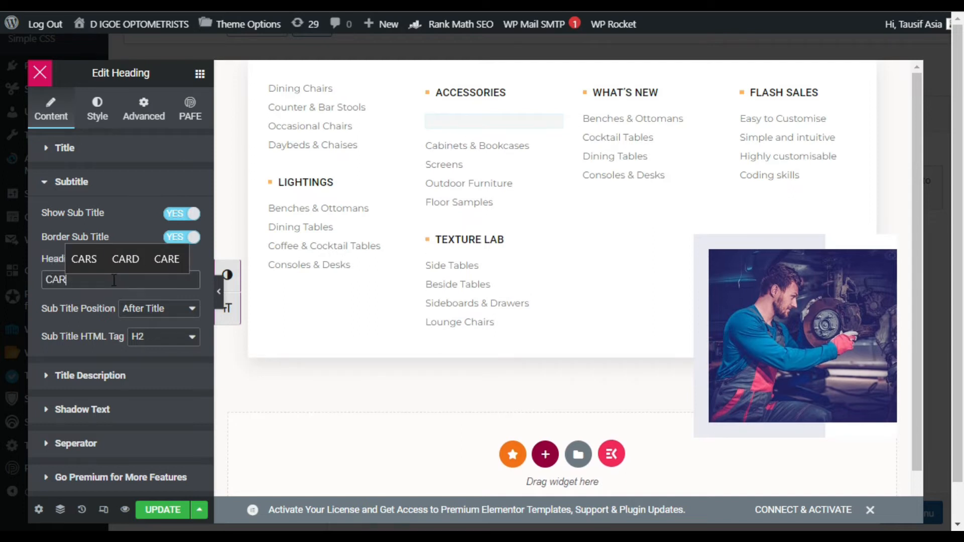
left_click(248, 128)
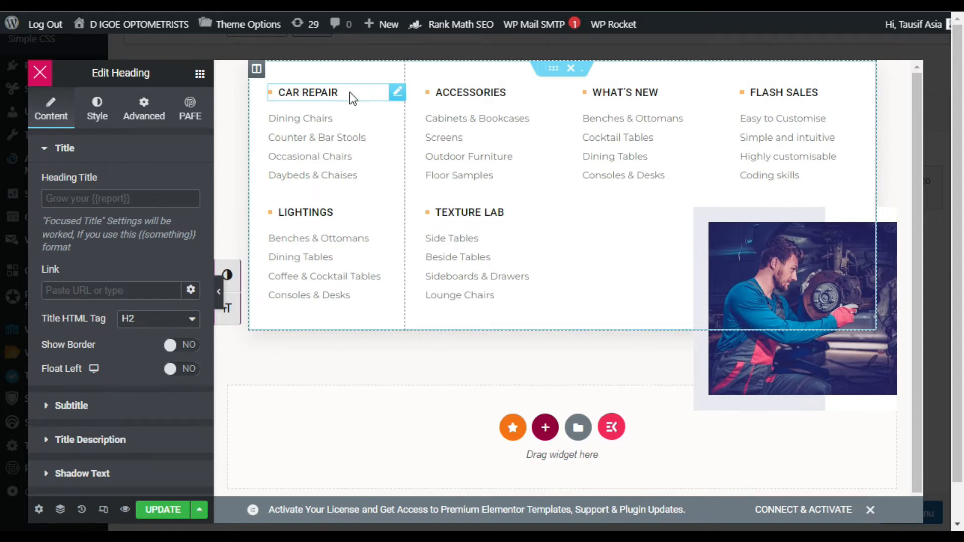
Step: Update the mega menu template, close its editor, and save the Home item's megamenu settings and the Nav Kit menu
left_click(163, 510)
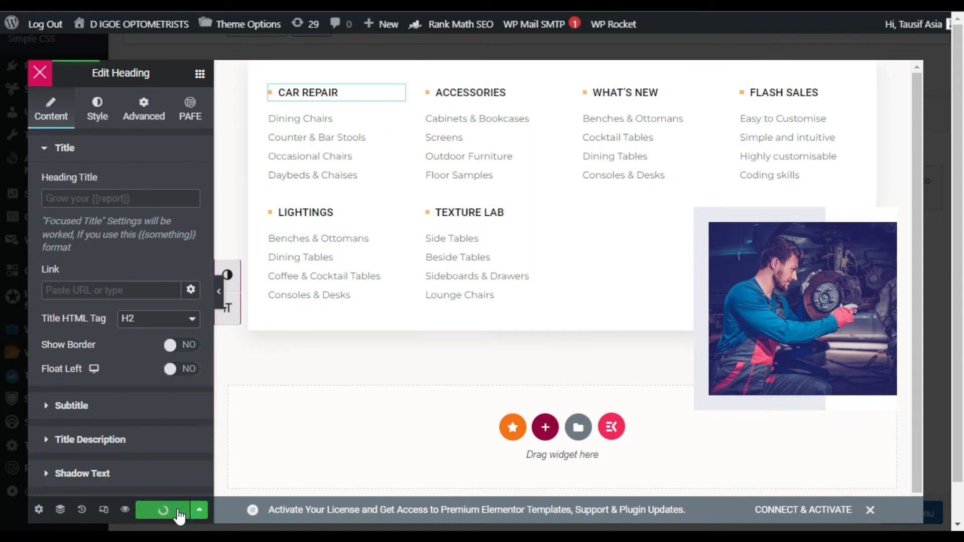
left_click(41, 73)
left_click(610, 380)
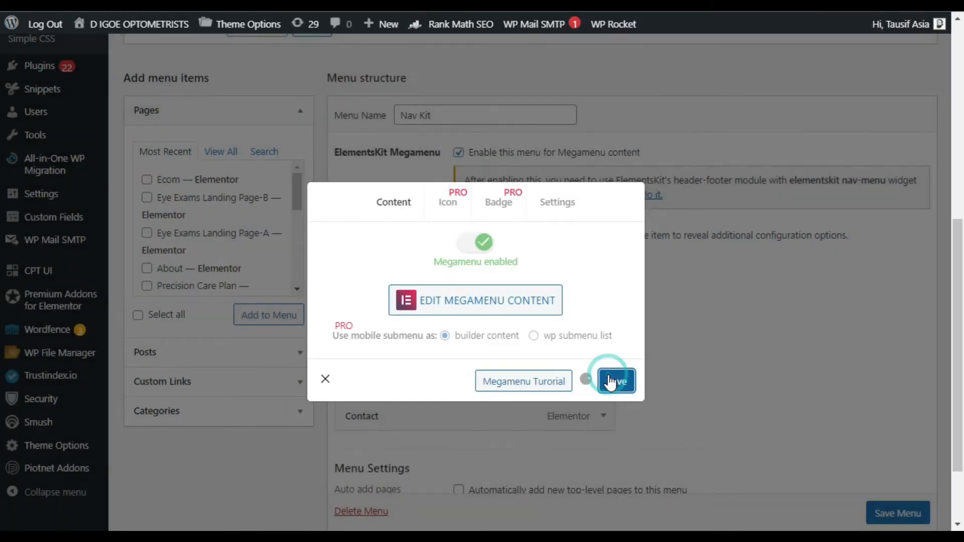
left_click(327, 377)
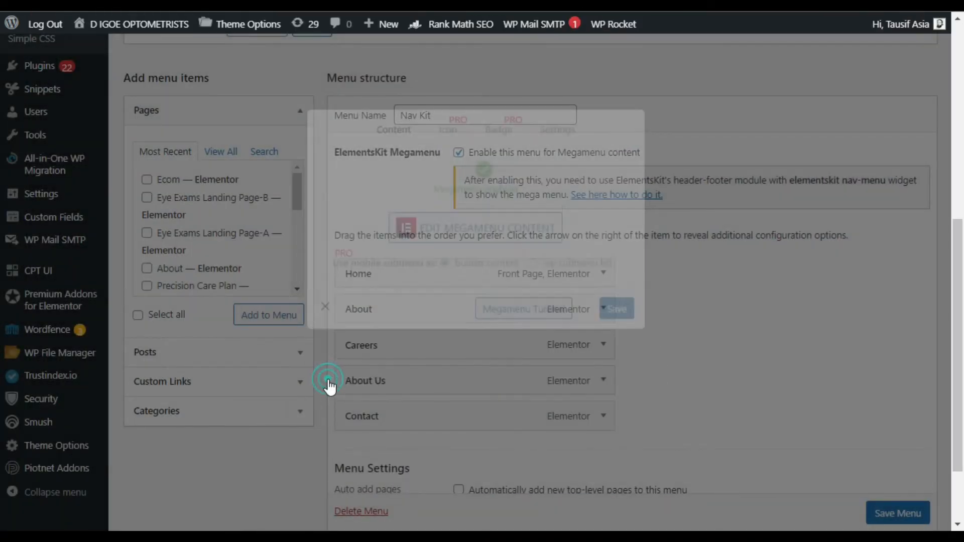
scroll(909, 519, "down", 1)
left_click(903, 511)
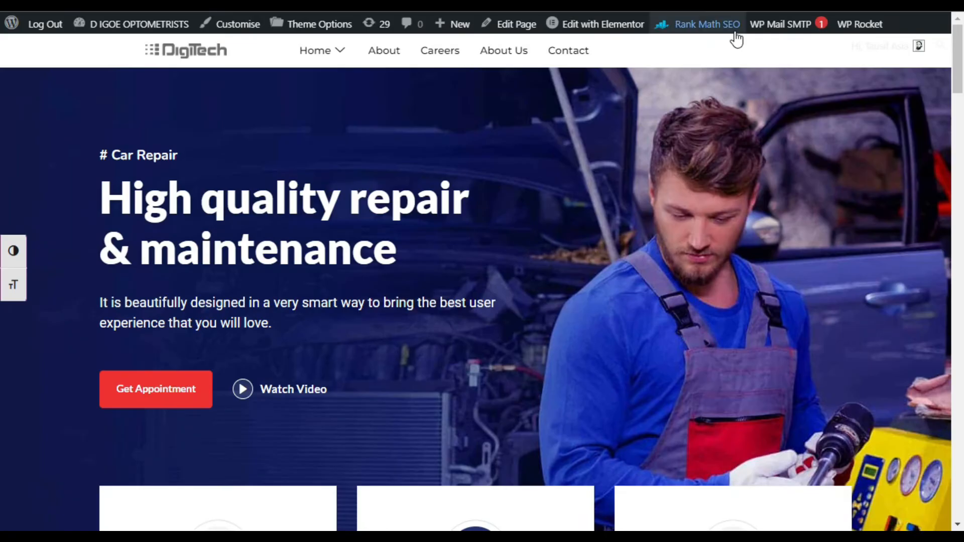
Step: Open the car repair page in Elementor and add a two-column section above the hero, with the first column about 30% wide
left_click(609, 28)
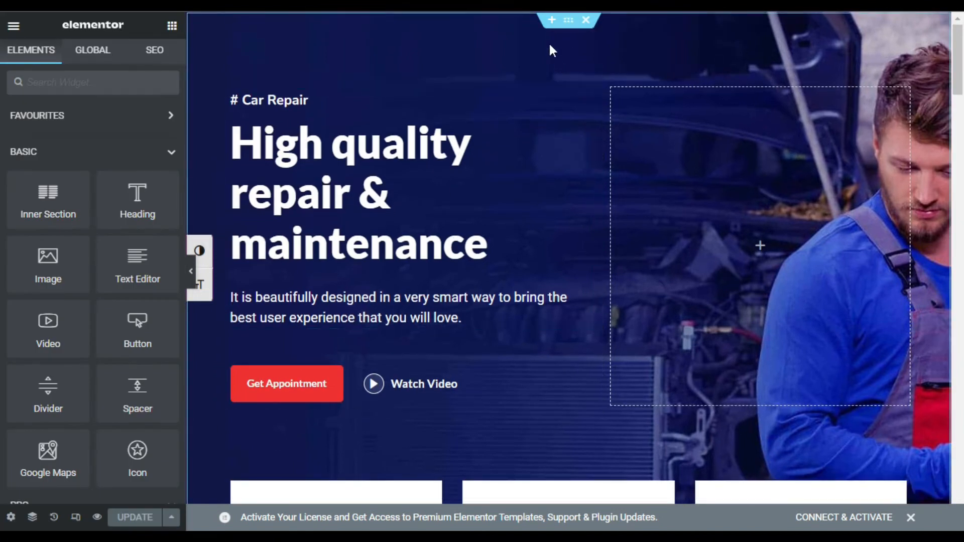
left_click(548, 24)
left_click(556, 70)
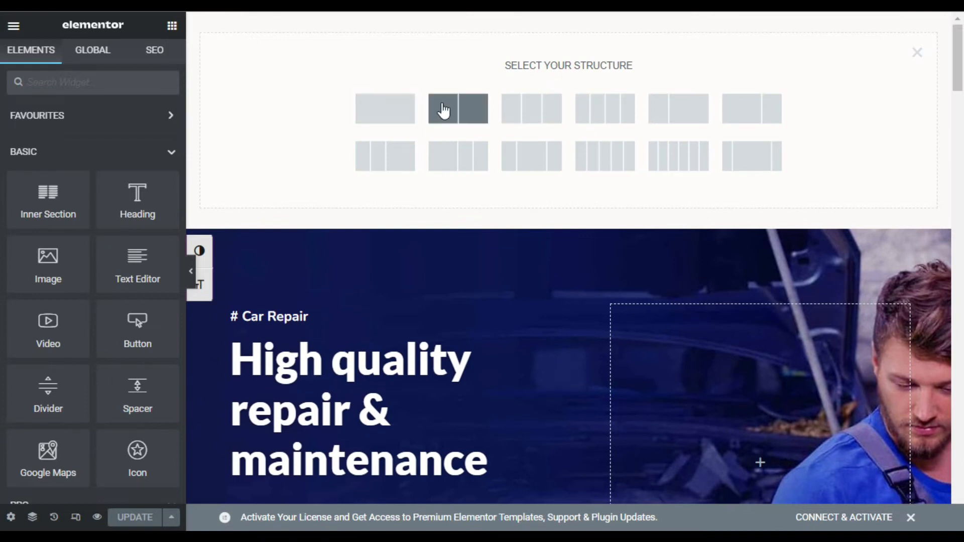
left_click(442, 108)
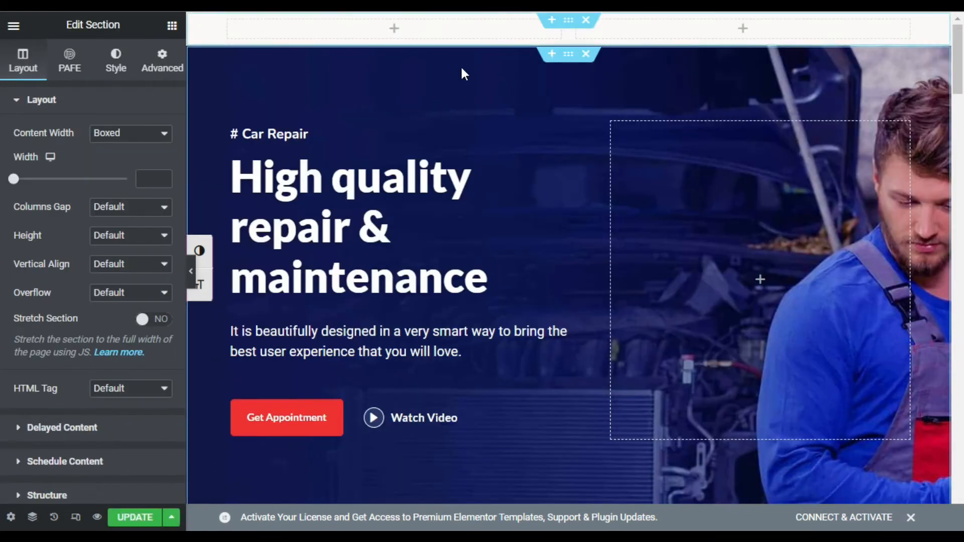
left_click_drag(571, 35, 432, 34)
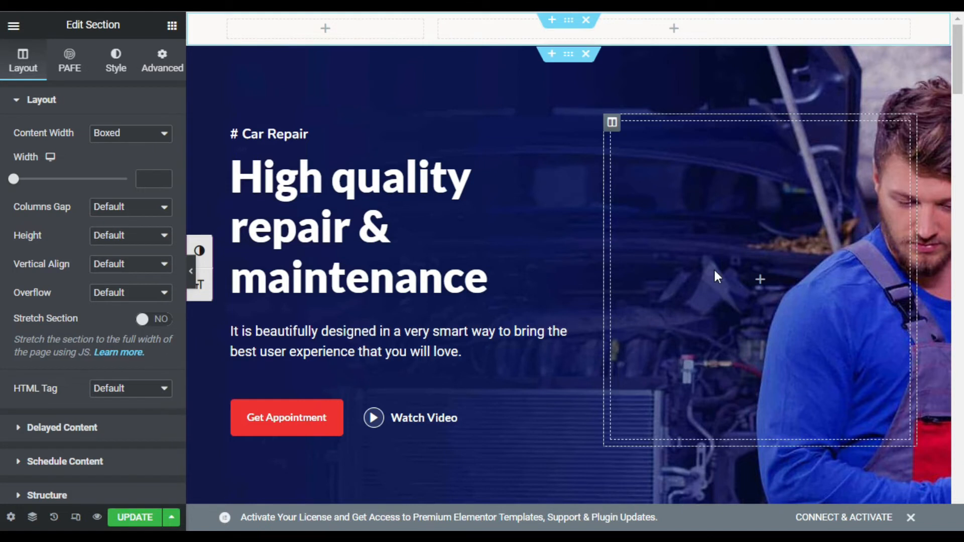
Step: Add an Image widget to the new section's first column and insert the DigiTech logo partner_img-5.png from the media library
left_click(172, 26)
left_click_drag(83, 243, 324, 38)
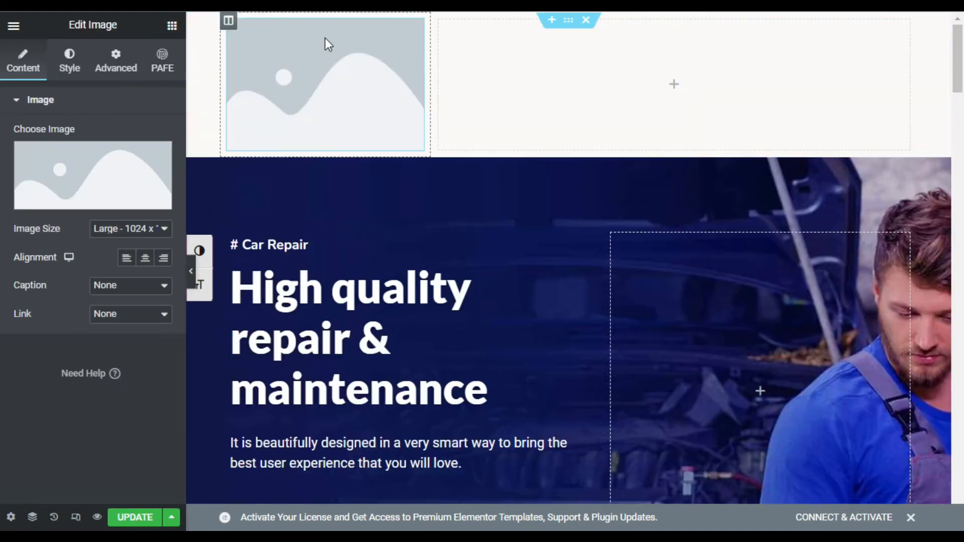
left_click(84, 202)
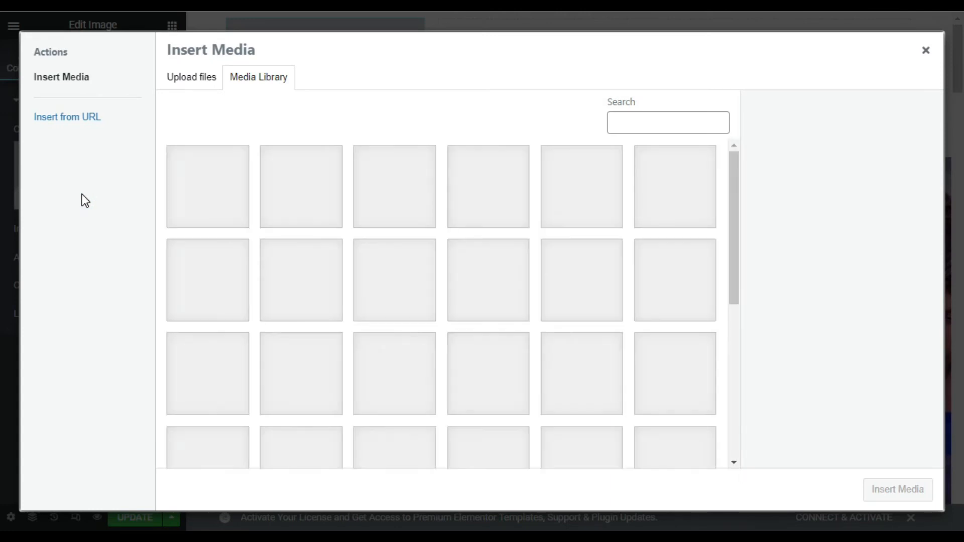
left_click(288, 374)
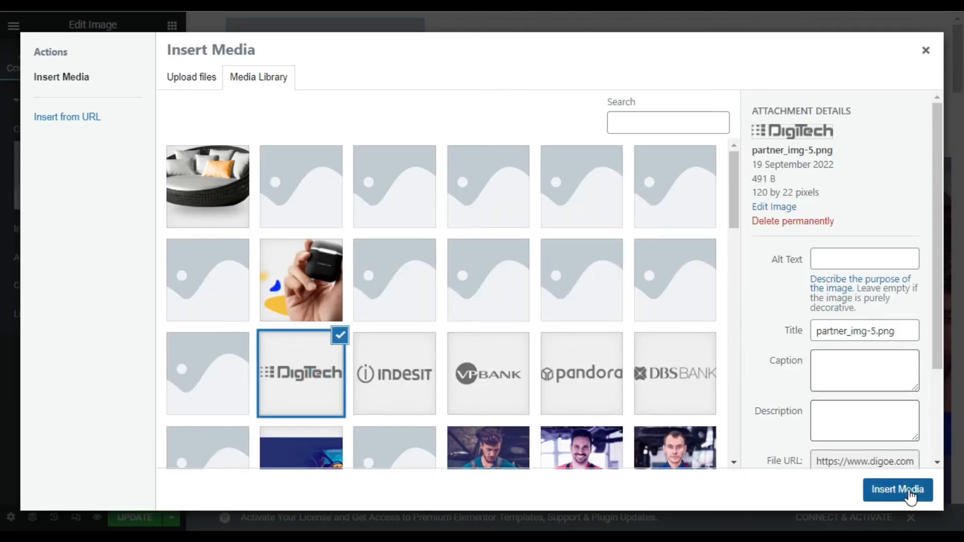
left_click(907, 491)
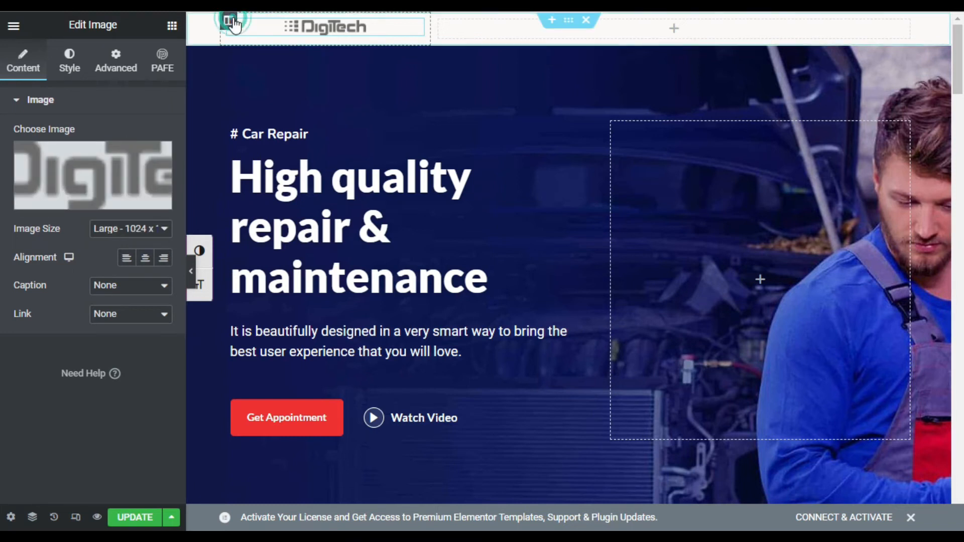
Step: Set the vertical alignment of the logo column to Middle
left_click(230, 22)
left_click(151, 162)
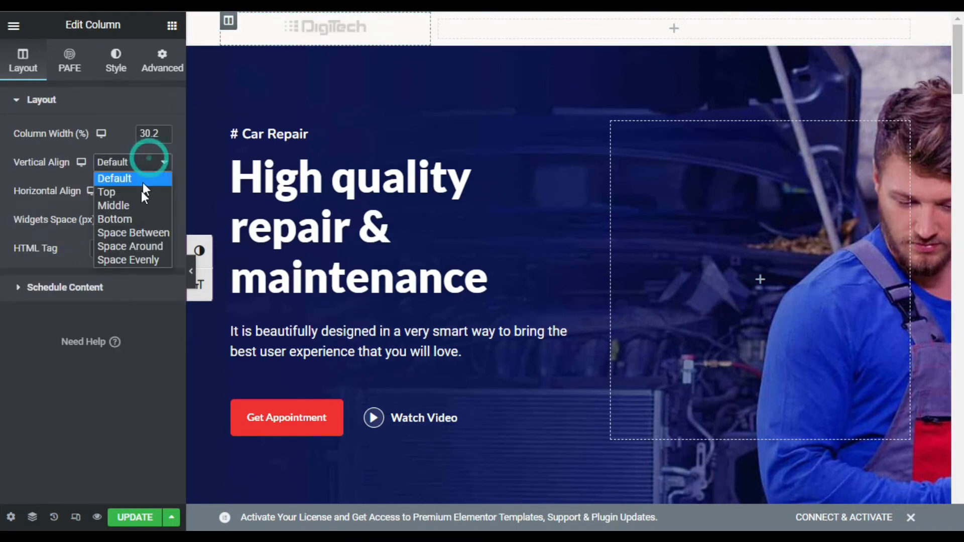
left_click(140, 206)
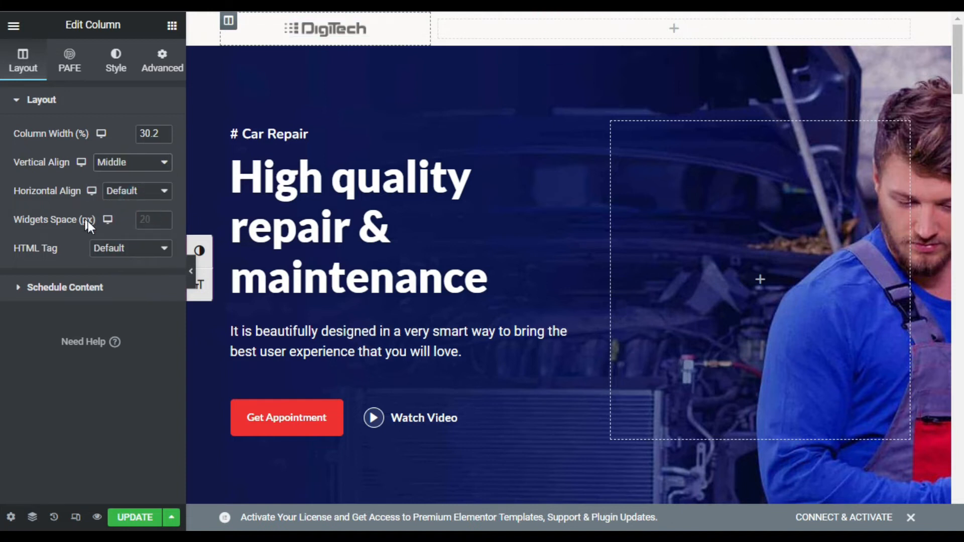
Step: Add an ElementsKit Nav Menu widget to the section's second column and assign the Nav Kit menu to it
left_click(173, 26)
left_click(78, 82)
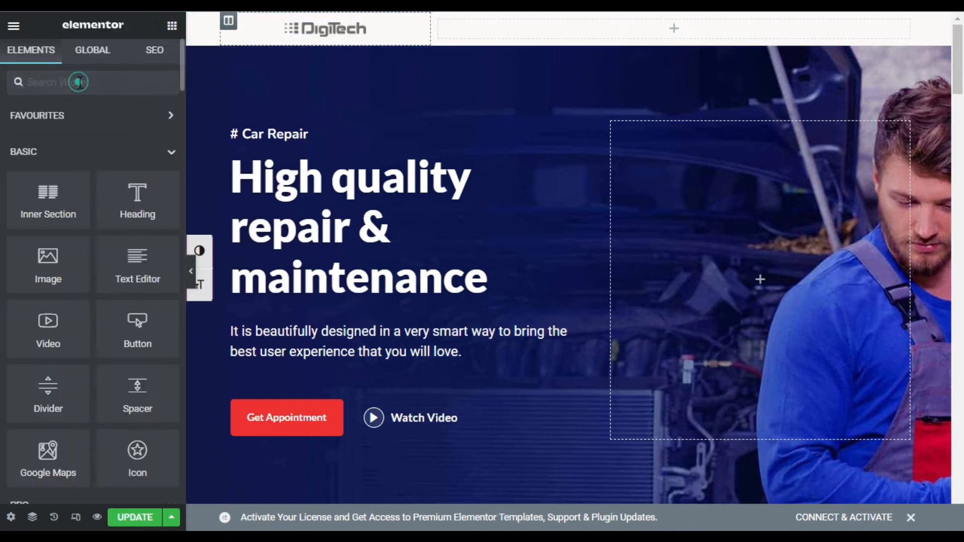
type("nav")
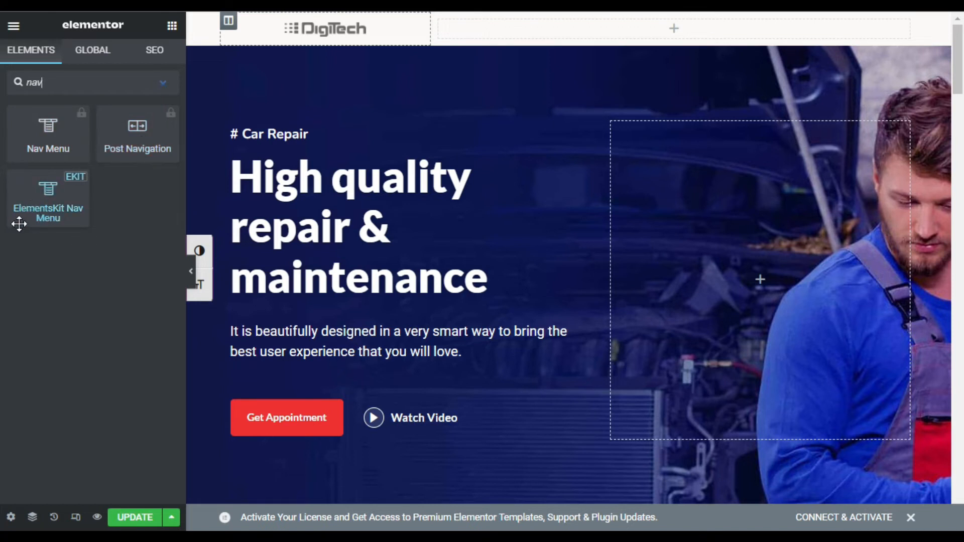
left_click_drag(86, 236, 540, 33)
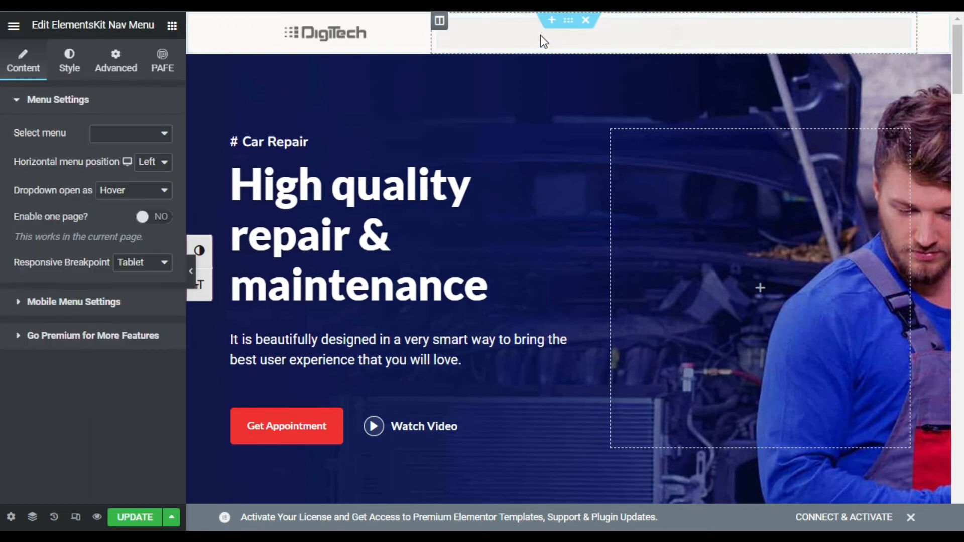
left_click(141, 142)
left_click(131, 165)
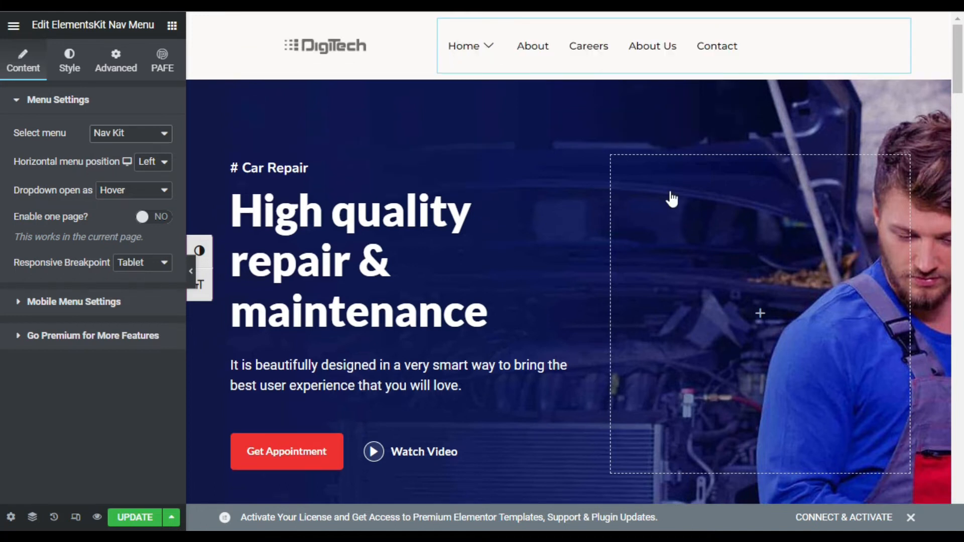
mouse_move(484, 47)
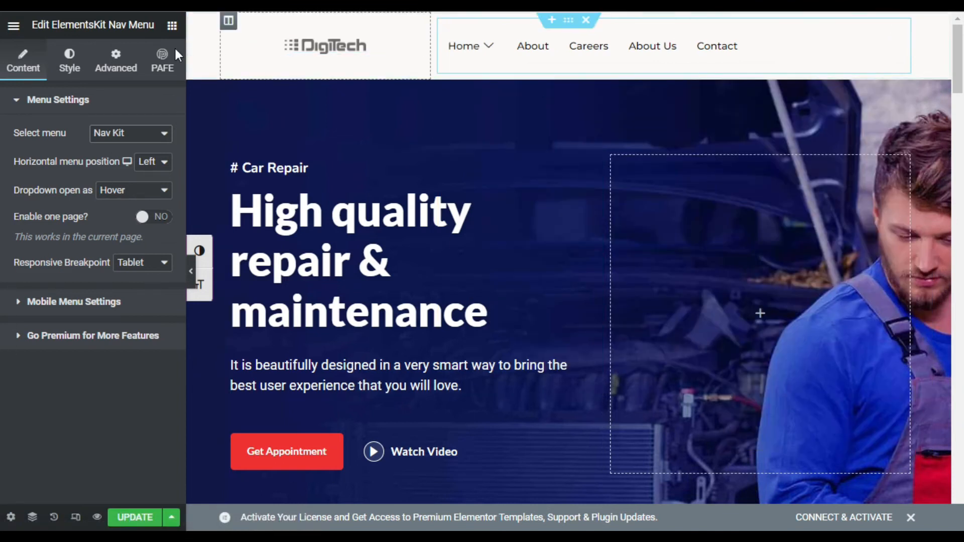
Step: Set all four linked margins of the ElementsKit Nav Menu widget to -25 px
left_click(116, 63)
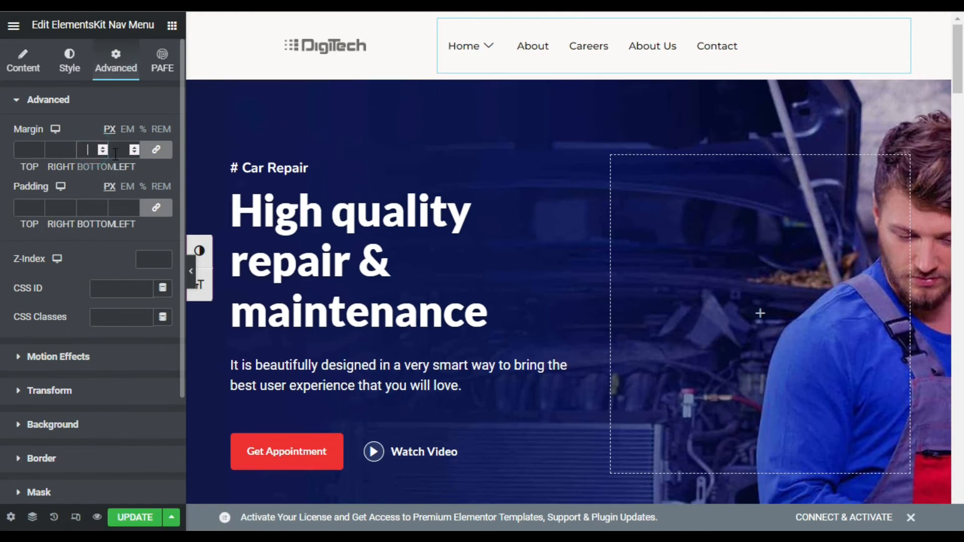
left_click(102, 154)
left_click(102, 153)
left_click(101, 153)
left_click(102, 154)
left_click(101, 153)
left_click(102, 153)
left_click(102, 153)
left_click(101, 153)
left_click(101, 152)
left_click(102, 152)
left_click(102, 152)
left_click(102, 152)
left_click(102, 152)
left_click(102, 152)
left_click(102, 152)
left_click(102, 152)
left_click(101, 153)
left_click(102, 153)
left_click(102, 153)
left_click(102, 152)
left_click(102, 153)
left_click(102, 153)
left_click(101, 153)
left_click(102, 153)
left_click(102, 153)
left_click(102, 152)
left_click(102, 153)
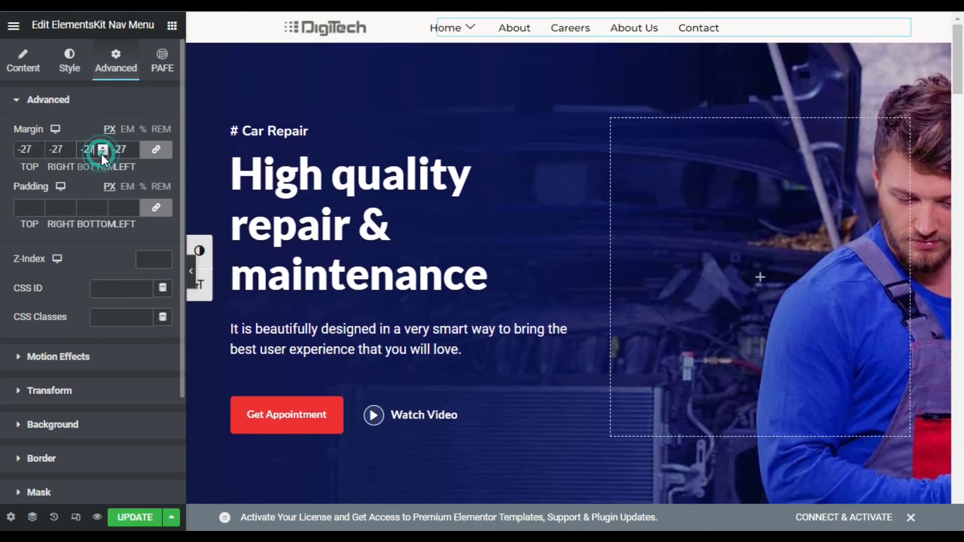
left_click(102, 145)
left_click(101, 147)
left_click(101, 146)
left_click(101, 146)
left_click(104, 153)
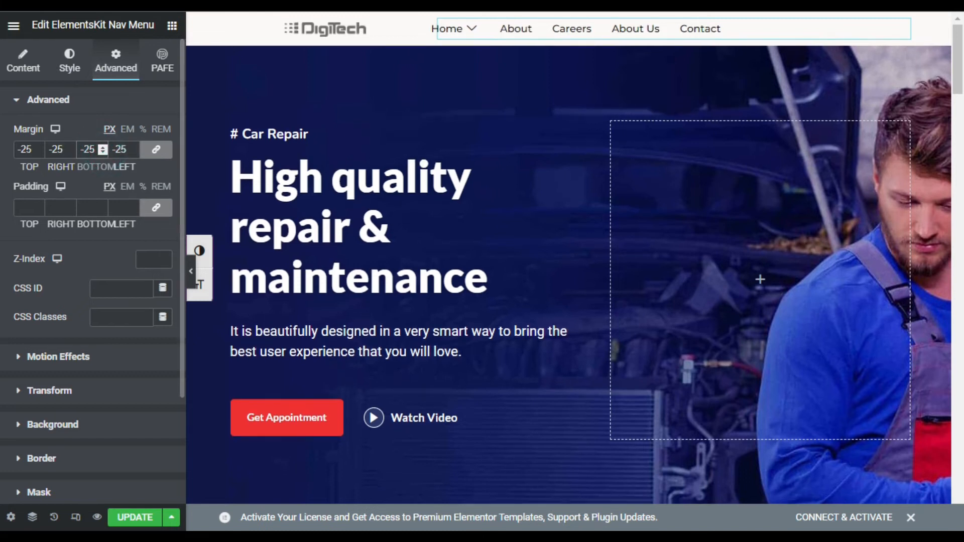
Step: Unlink the nav menu widget's margins, set only the left margin to 0, and update the page
left_click(156, 149)
double_click(115, 146)
type("0")
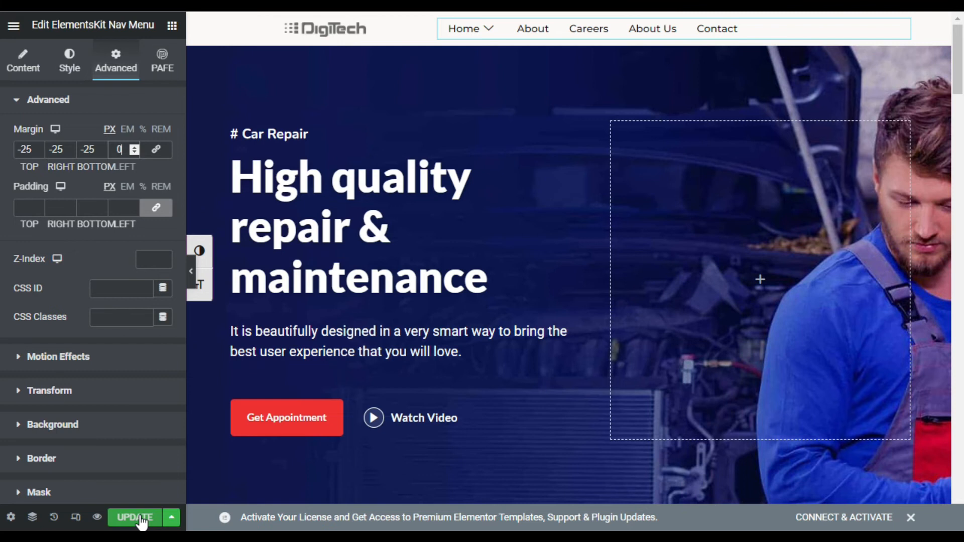
left_click(142, 523)
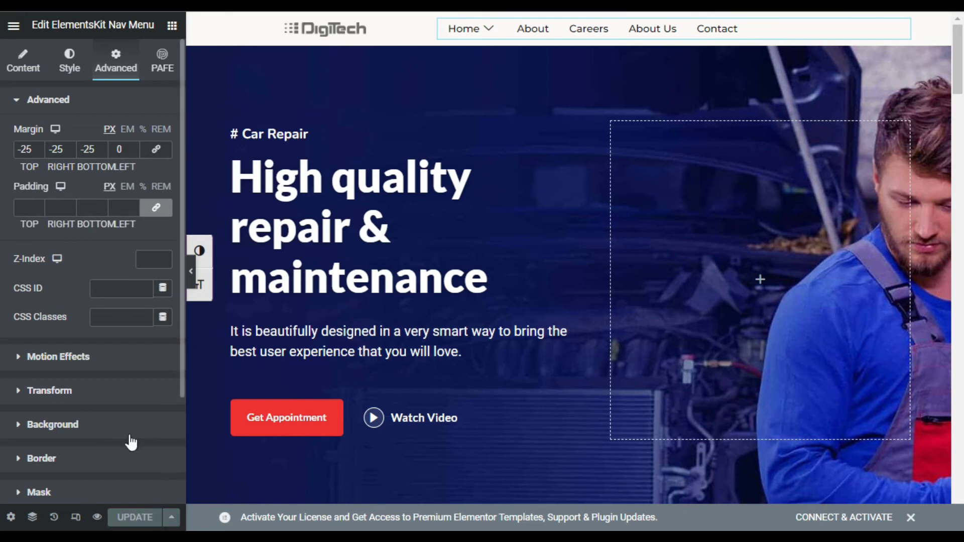
Step: Preview the page and check the mega menu under the Home item in the new header
left_click(99, 517)
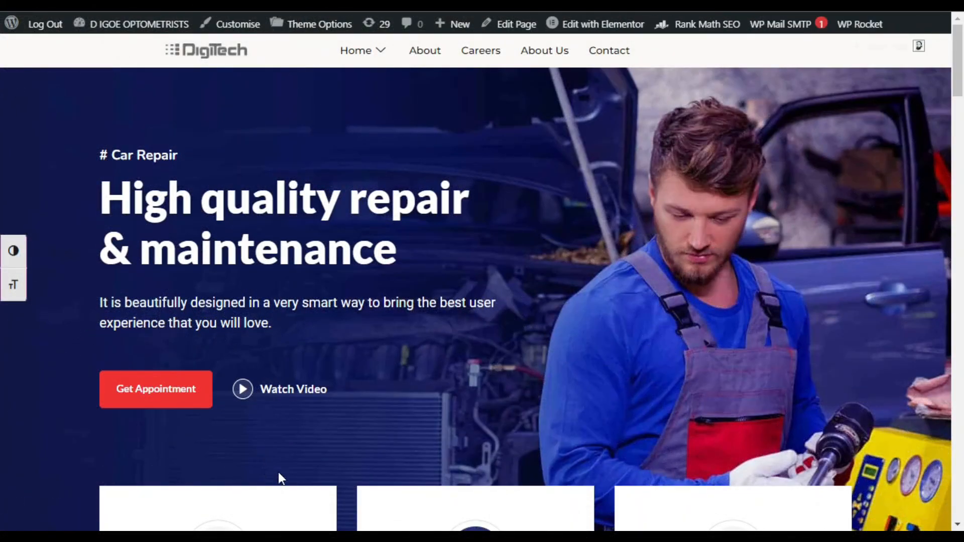
mouse_move(355, 54)
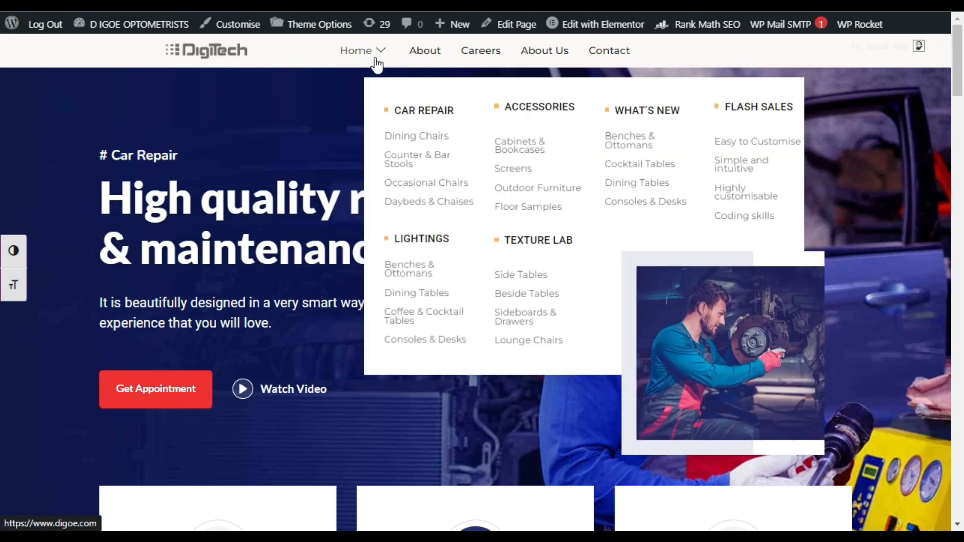
scroll(355, 309, "down", 2)
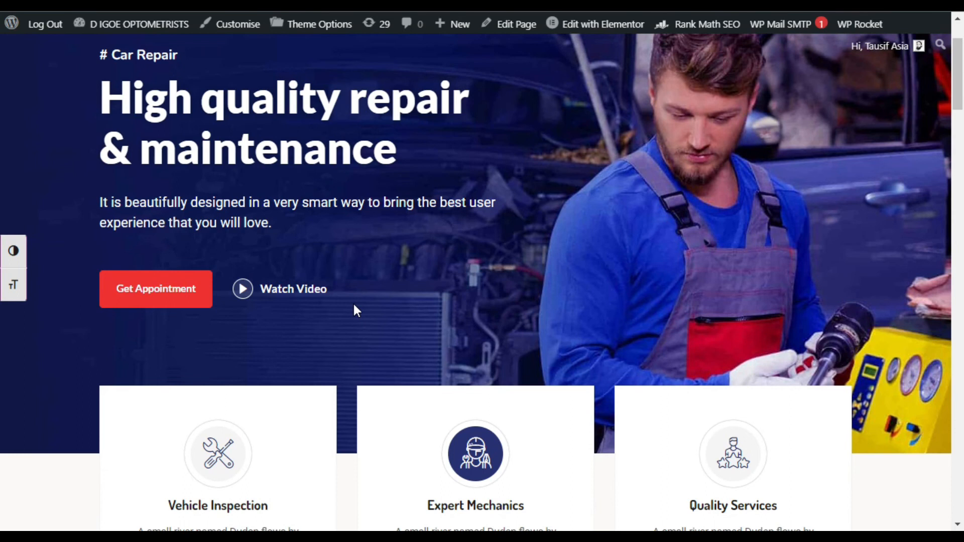